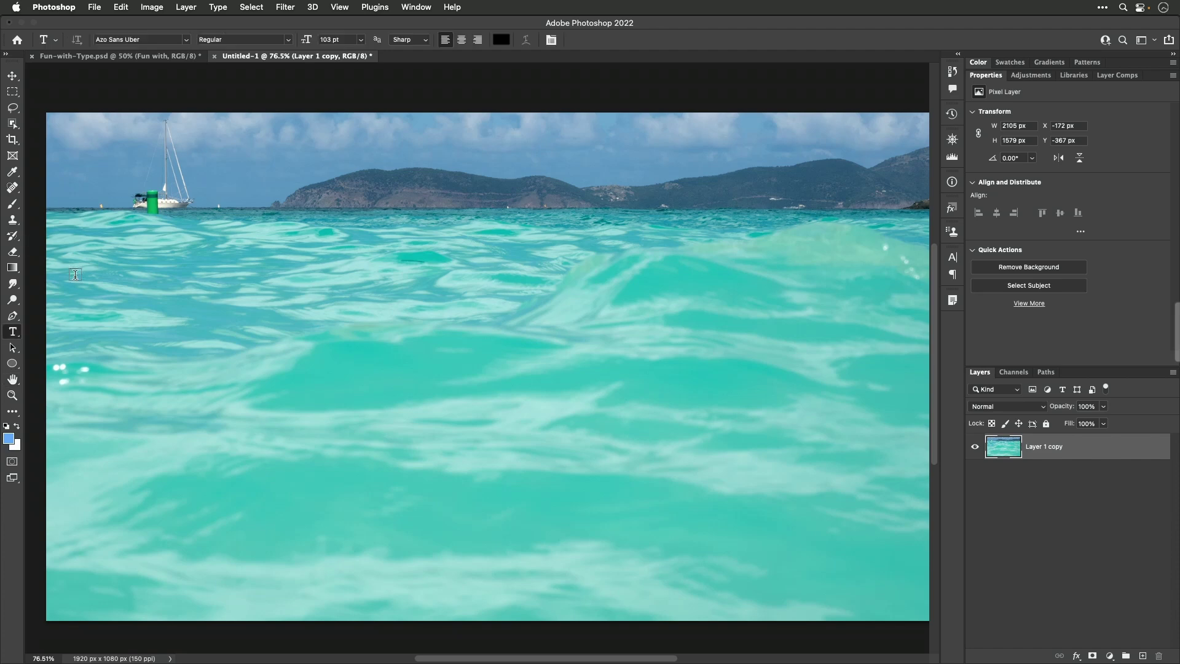
# Type 'FUN WITH' in black across the upper photo, commit it, and select the 'Fun with' layer
pyautogui.press('t')
pyautogui.click(159, 315)
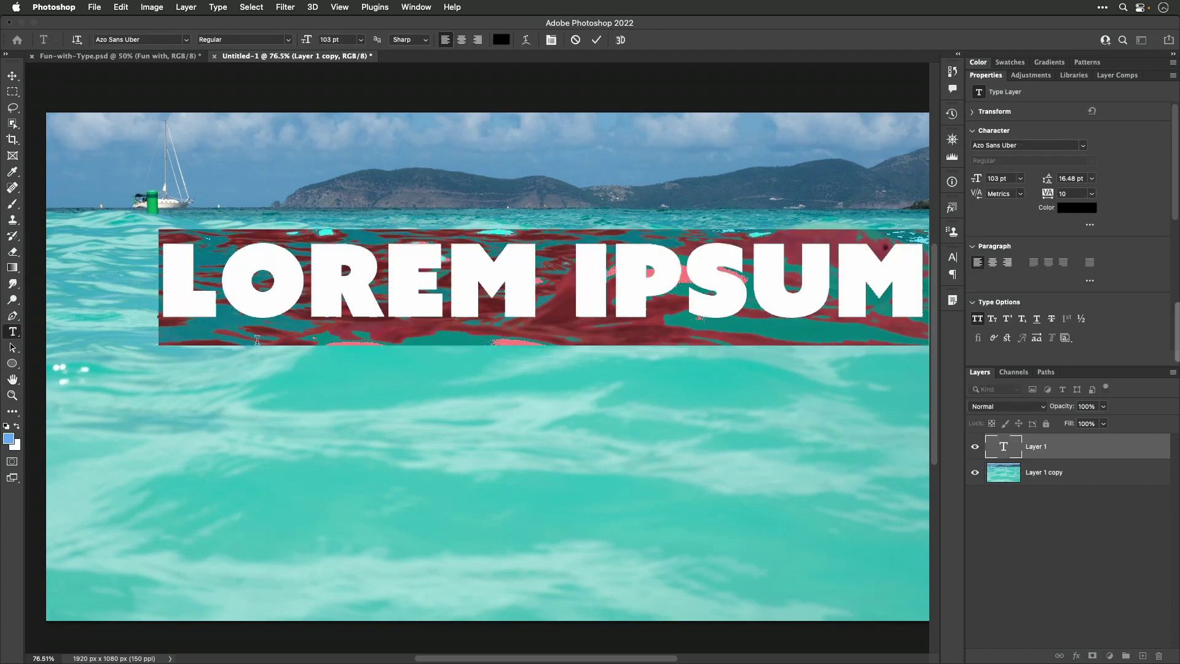
pyautogui.write('FUN WITH')
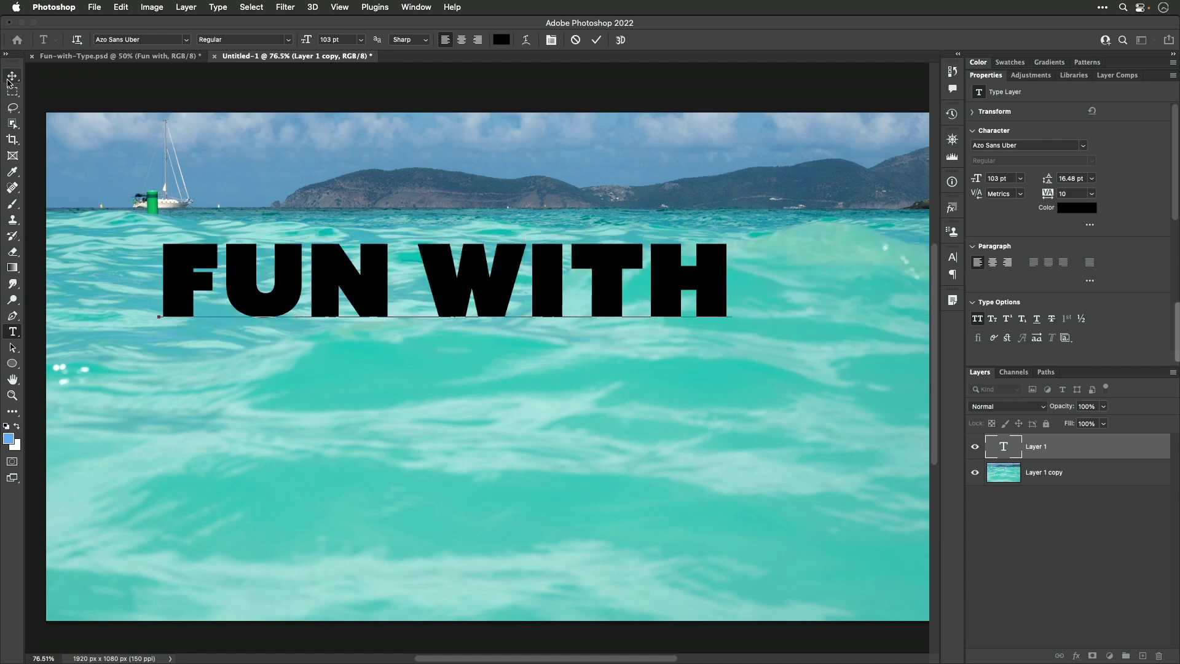
pyautogui.press('Escape')
pyautogui.click(1034, 532)
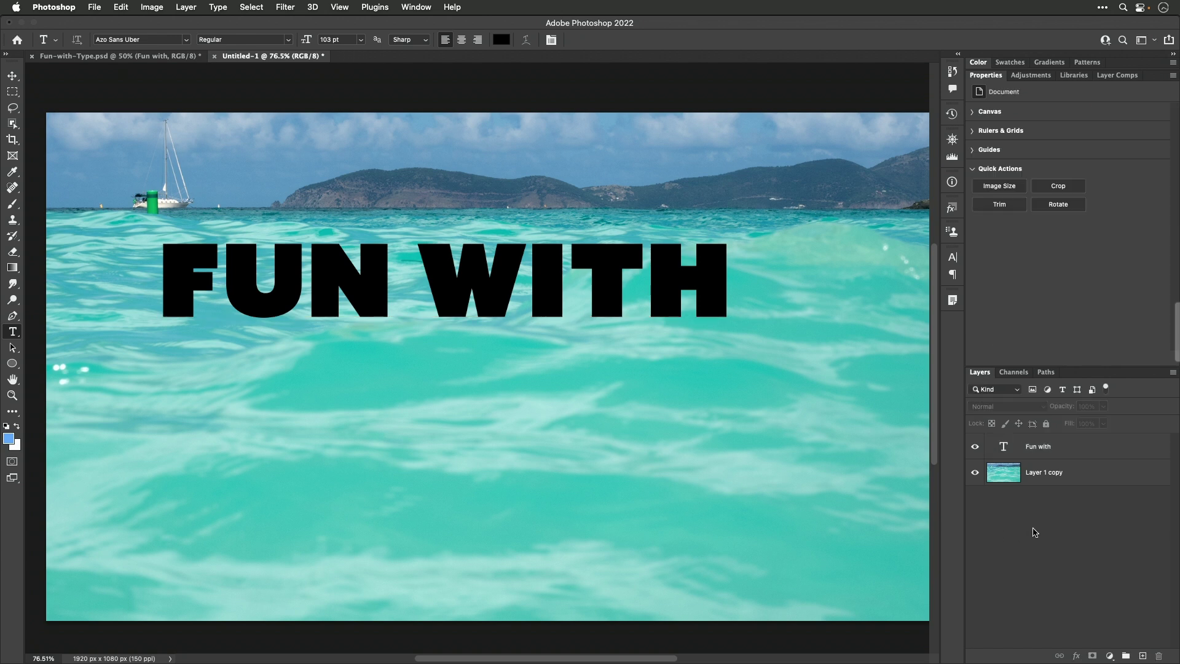
pyautogui.click(1045, 452)
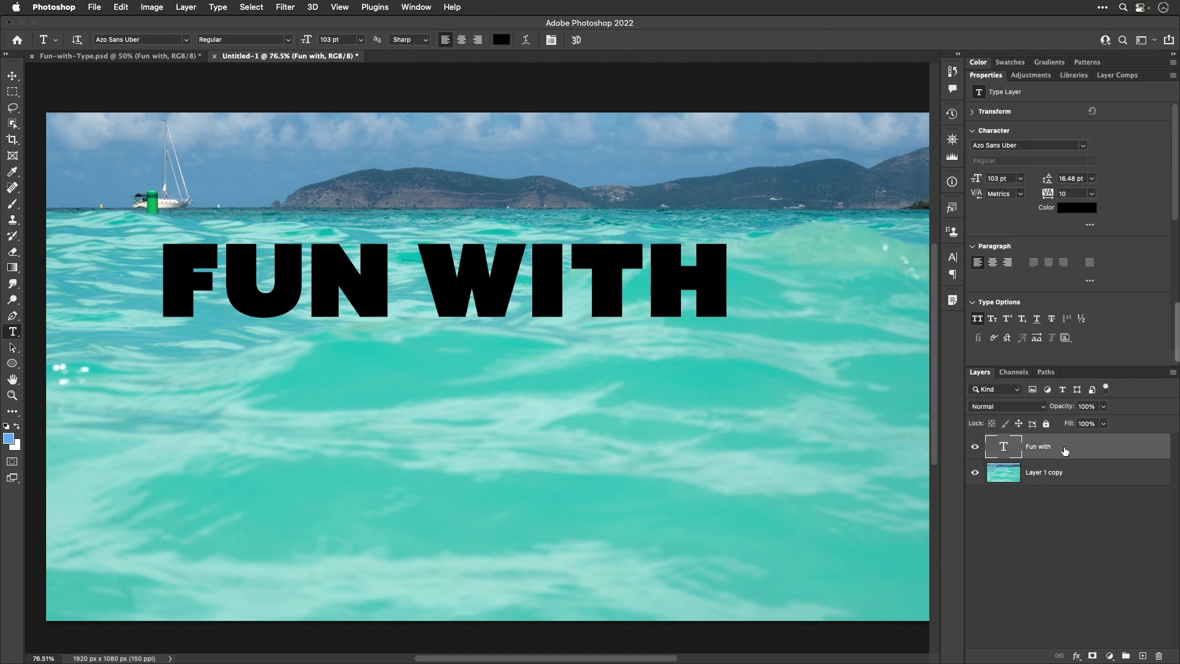
# Add a white Outer Glow to FUN WITH: 54 px size, 100% opacity, 7% spread
pyautogui.click(1076, 657)
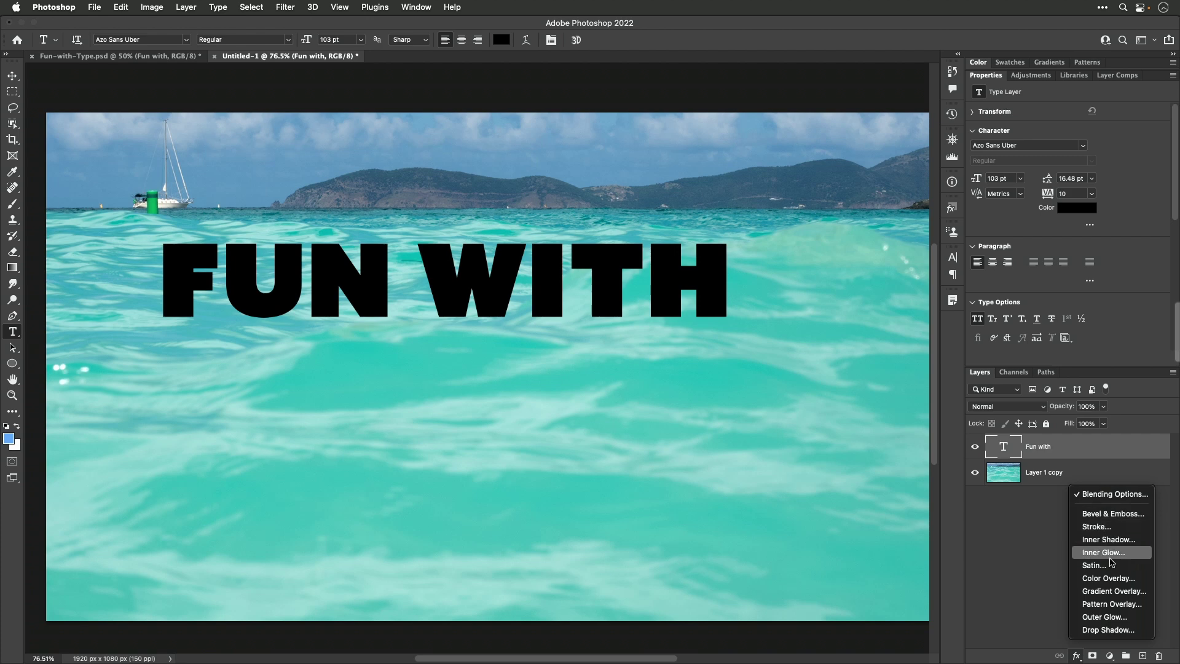
pyautogui.click(1117, 619)
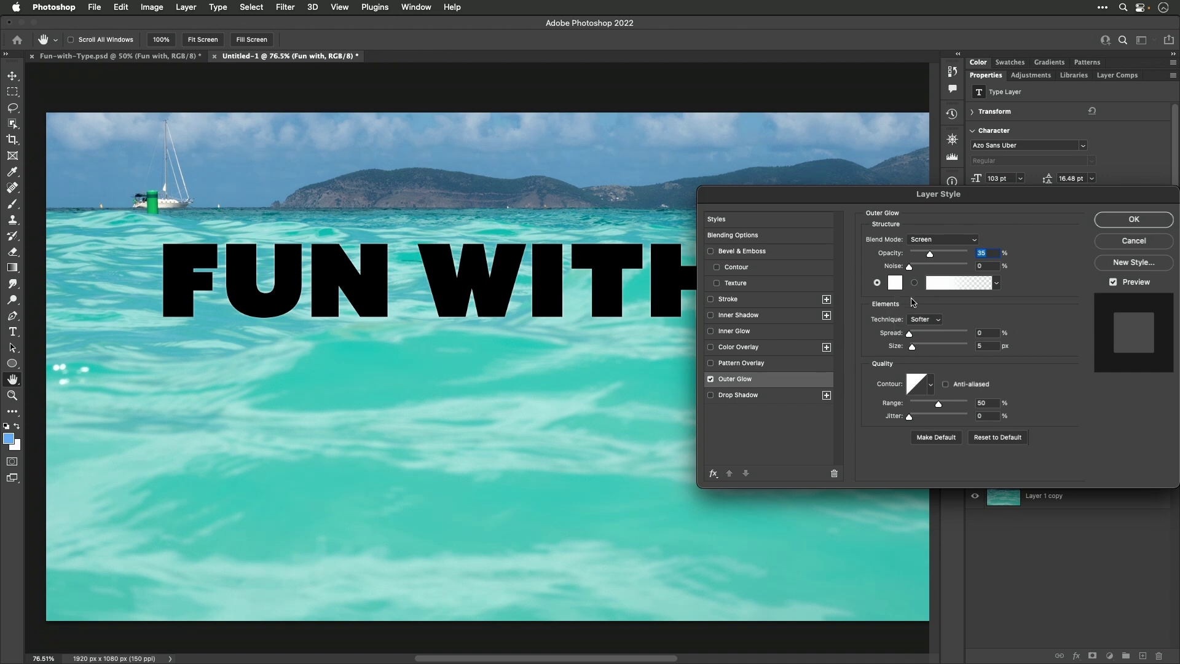
pyautogui.moveTo(914, 349)
pyautogui.mouseDown()
pyautogui.moveTo(944, 348)
pyautogui.moveTo(901, 347)
pyautogui.moveTo(926, 346)
pyautogui.mouseUp()
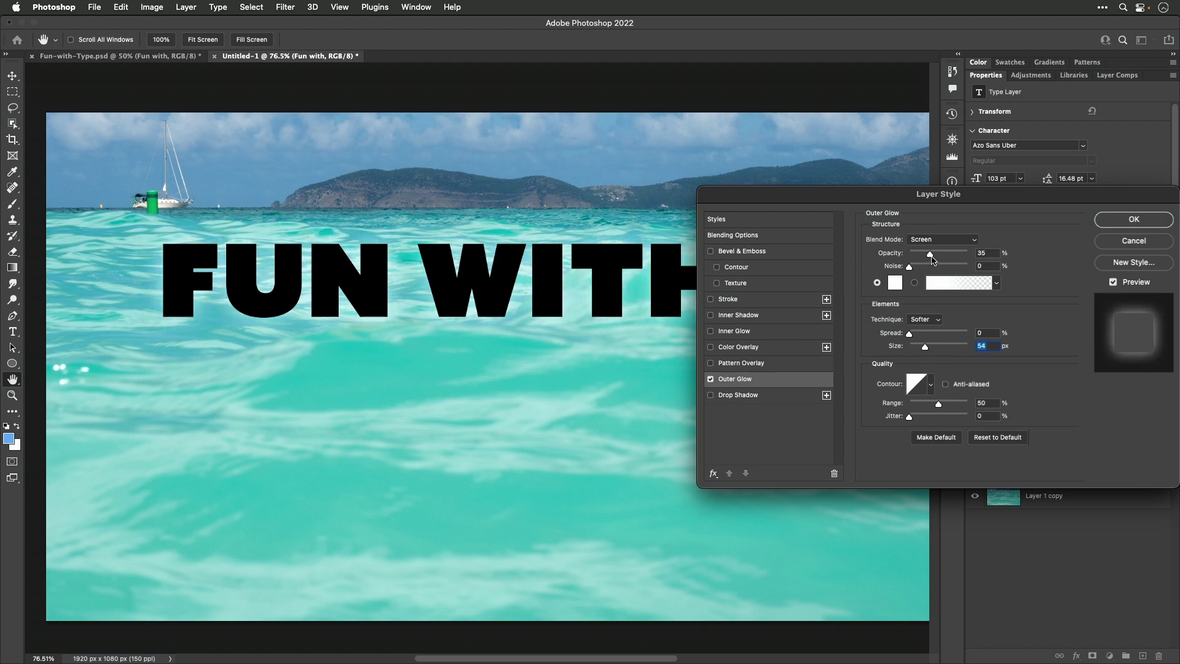
pyautogui.moveTo(932, 257); pyautogui.dragTo(969, 256)
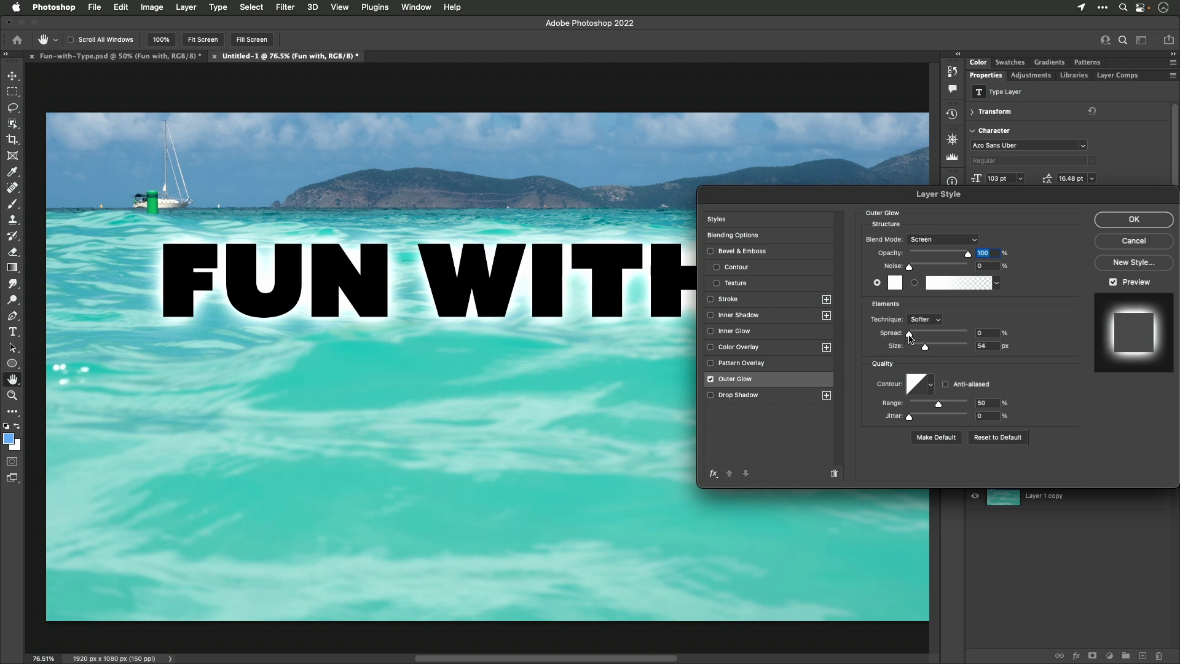
pyautogui.moveTo(910, 338)
pyautogui.mouseDown()
pyautogui.moveTo(933, 337)
pyautogui.moveTo(915, 337)
pyautogui.mouseUp()
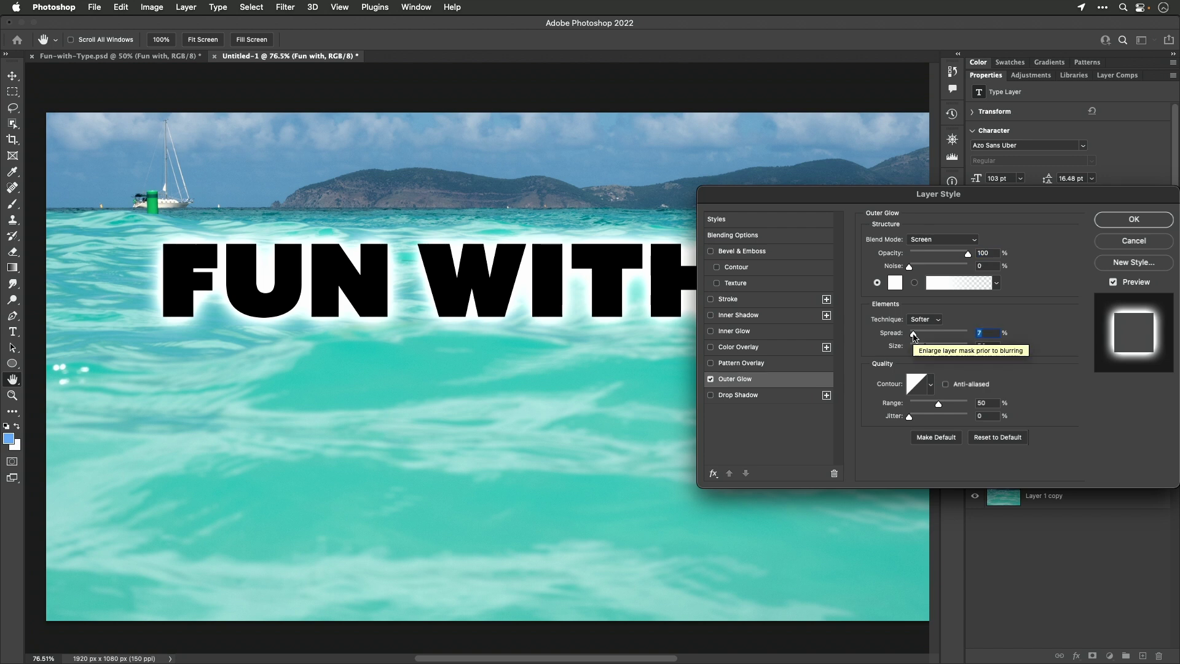
# Confirm the glow, keep layer opacity at 100%, and drop the Fun with layer's Fill to 0%
pyautogui.click(1153, 223)
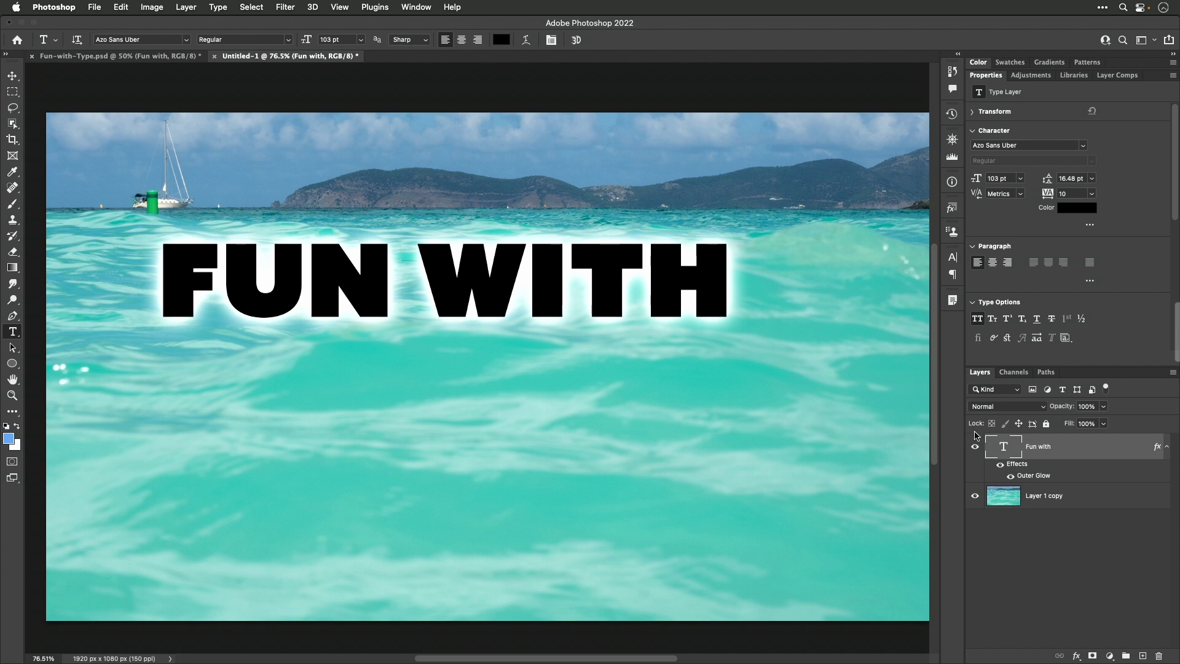
pyautogui.moveTo(1068, 407); pyautogui.dragTo(996, 406)
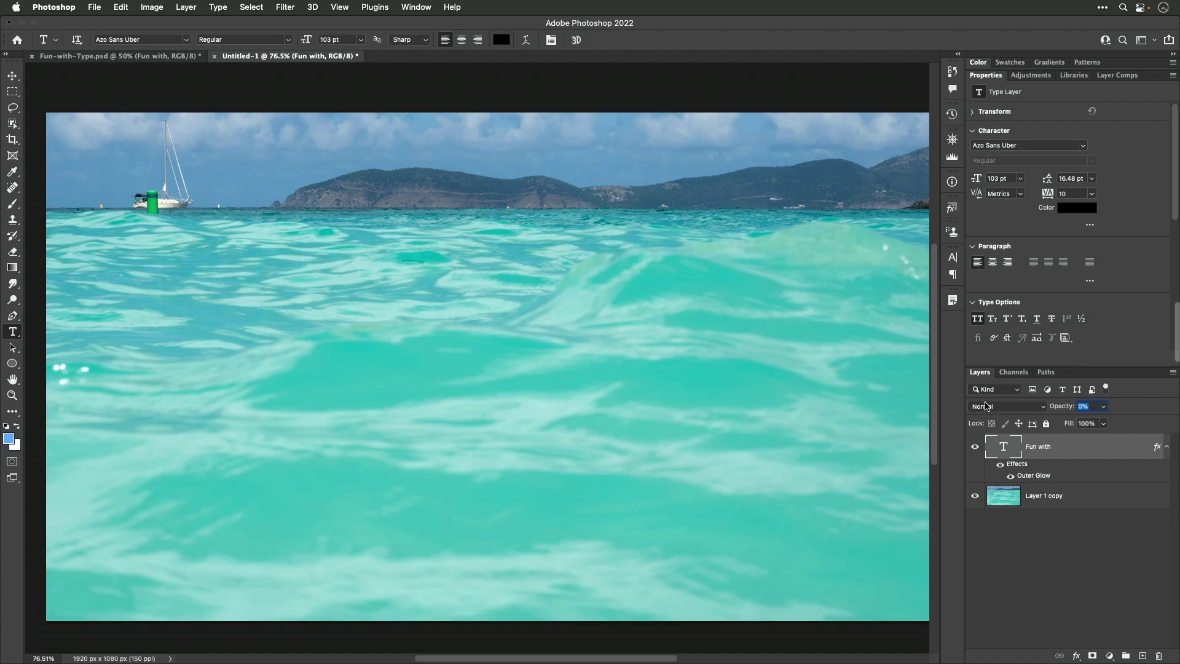
pyautogui.write('100')
pyautogui.press('Return')
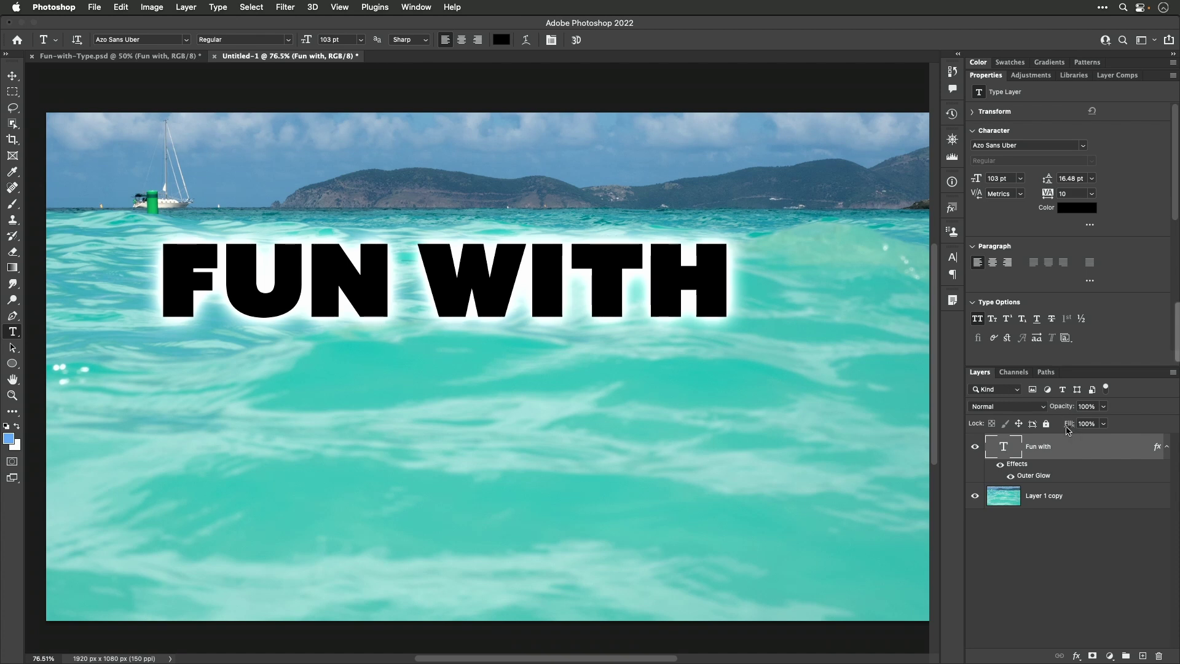
pyautogui.moveTo(1069, 426); pyautogui.dragTo(986, 419)
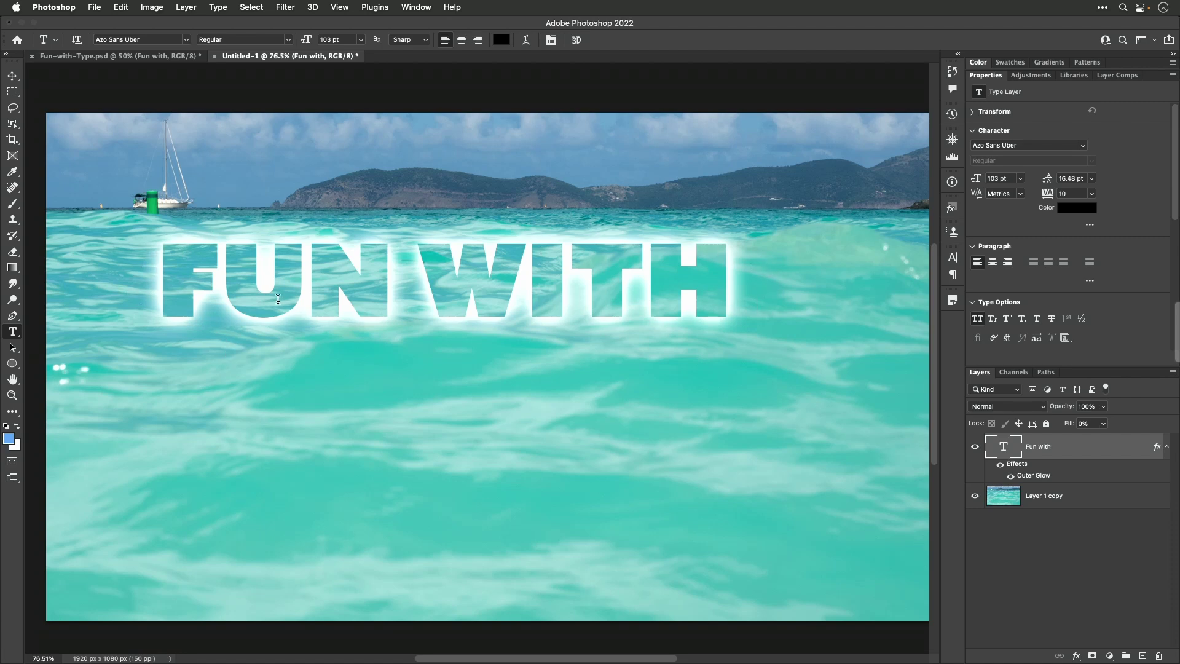
# Add an Inner Bevel to FUN WITH with 9 px size and 10 px soften
pyautogui.click(1076, 656)
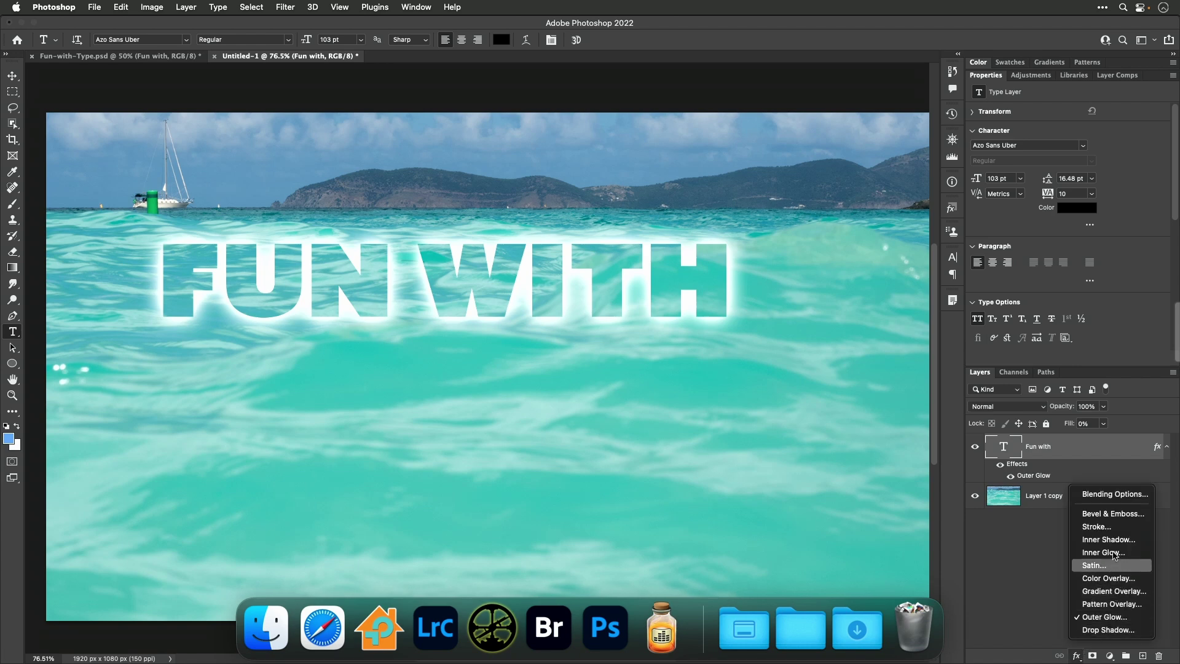
pyautogui.click(1118, 515)
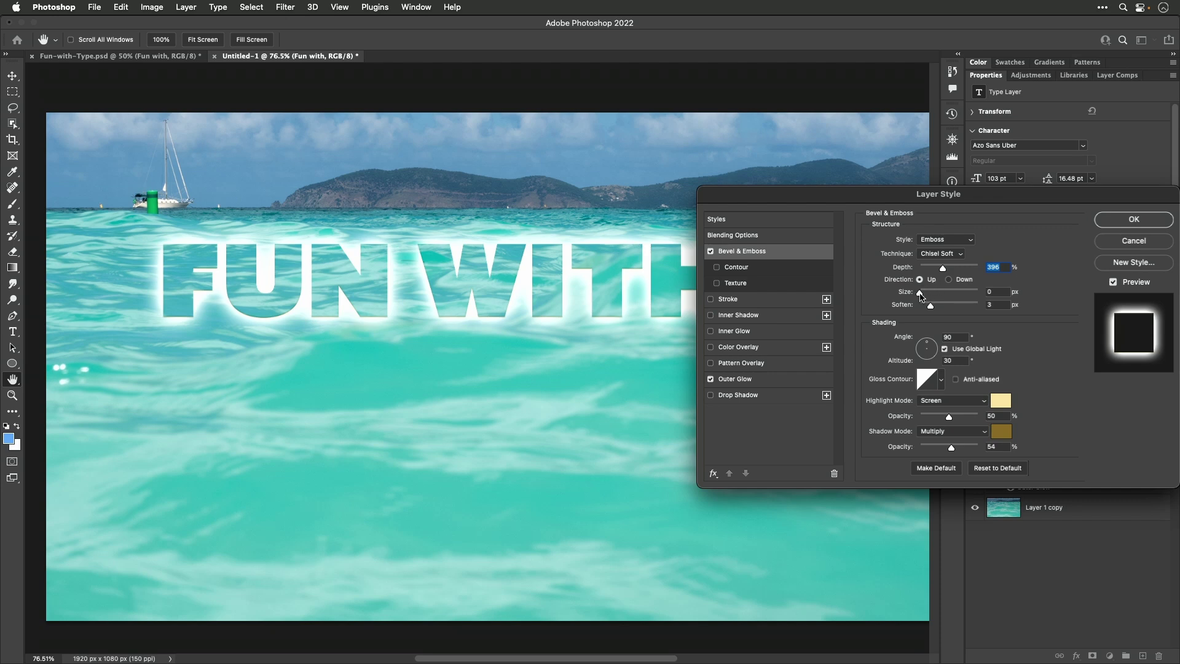
pyautogui.moveTo(919, 293); pyautogui.dragTo(927, 295)
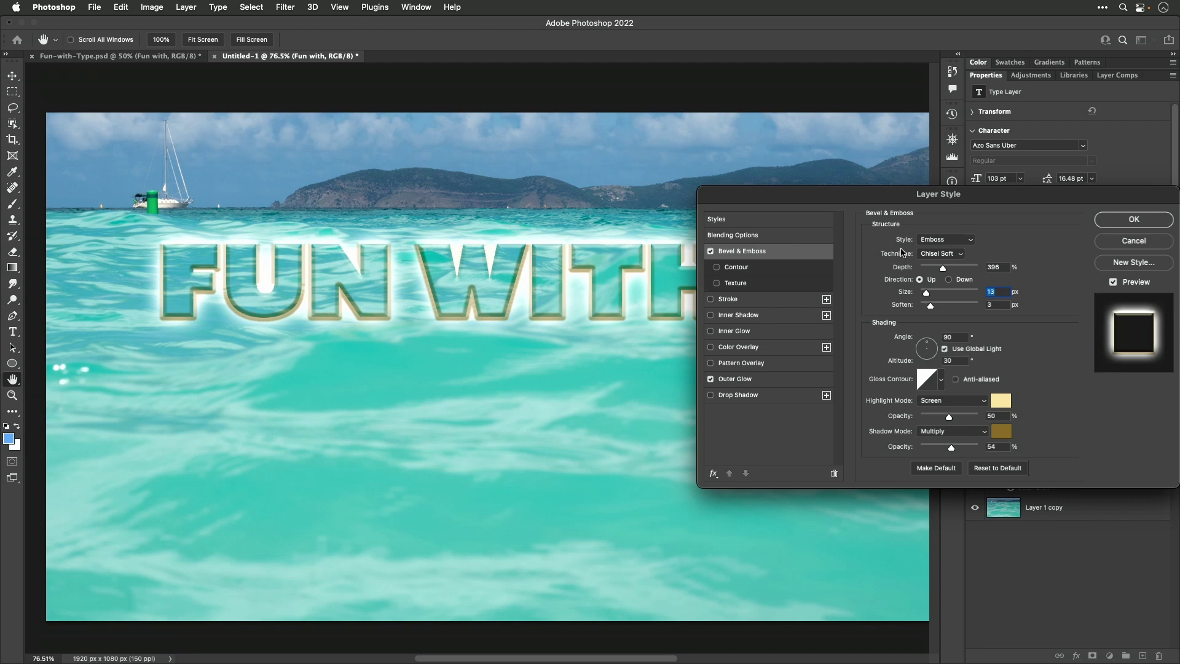
pyautogui.click(962, 241)
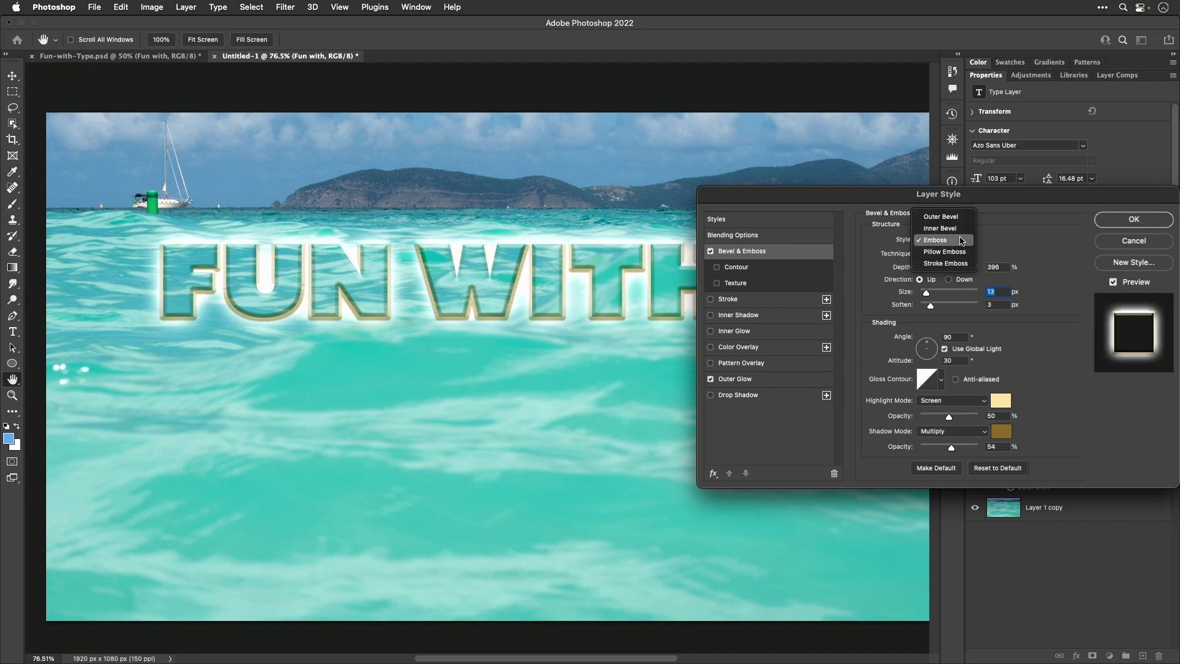
pyautogui.click(958, 228)
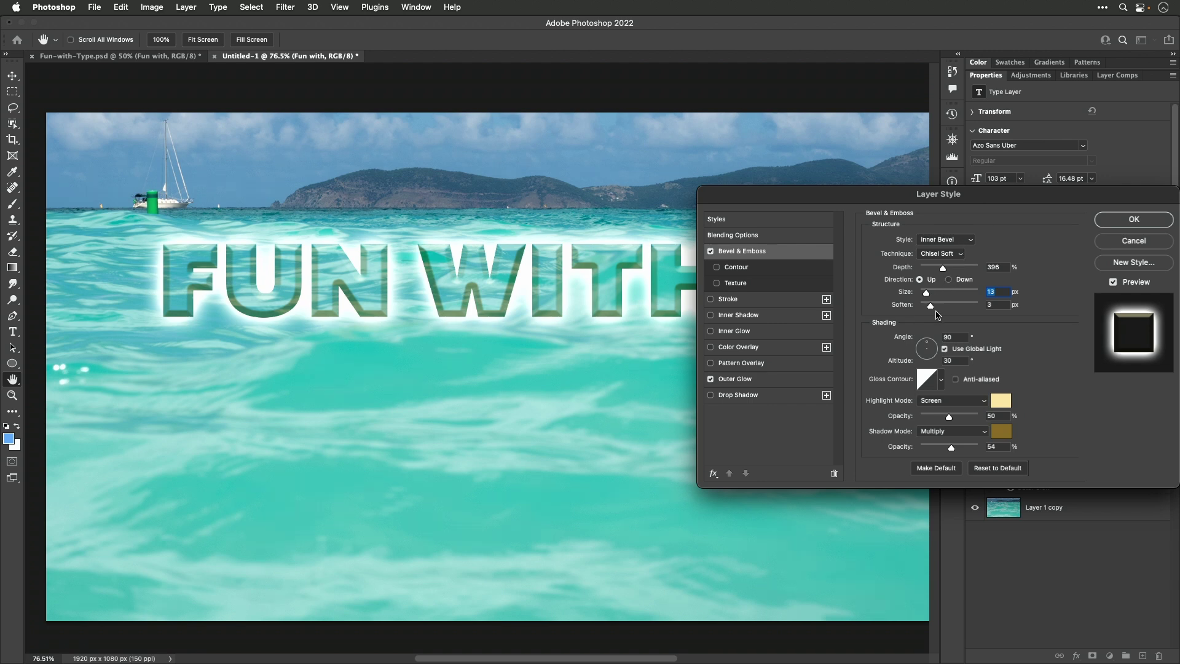
pyautogui.moveTo(932, 309); pyautogui.dragTo(942, 271)
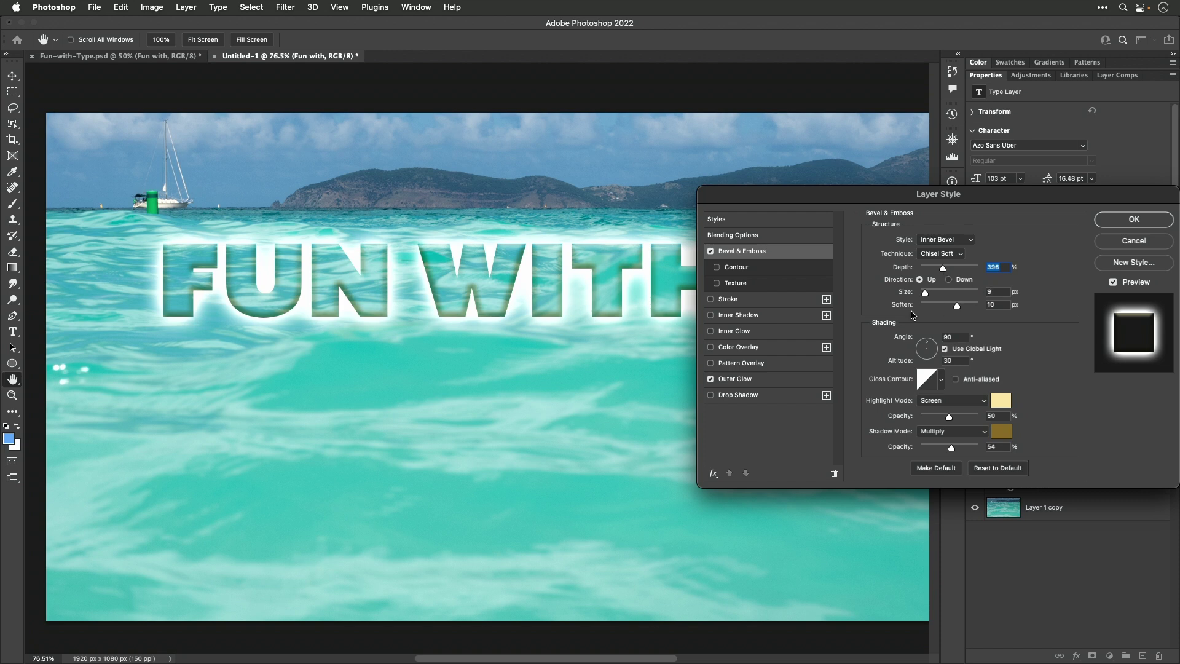
pyautogui.click(1134, 221)
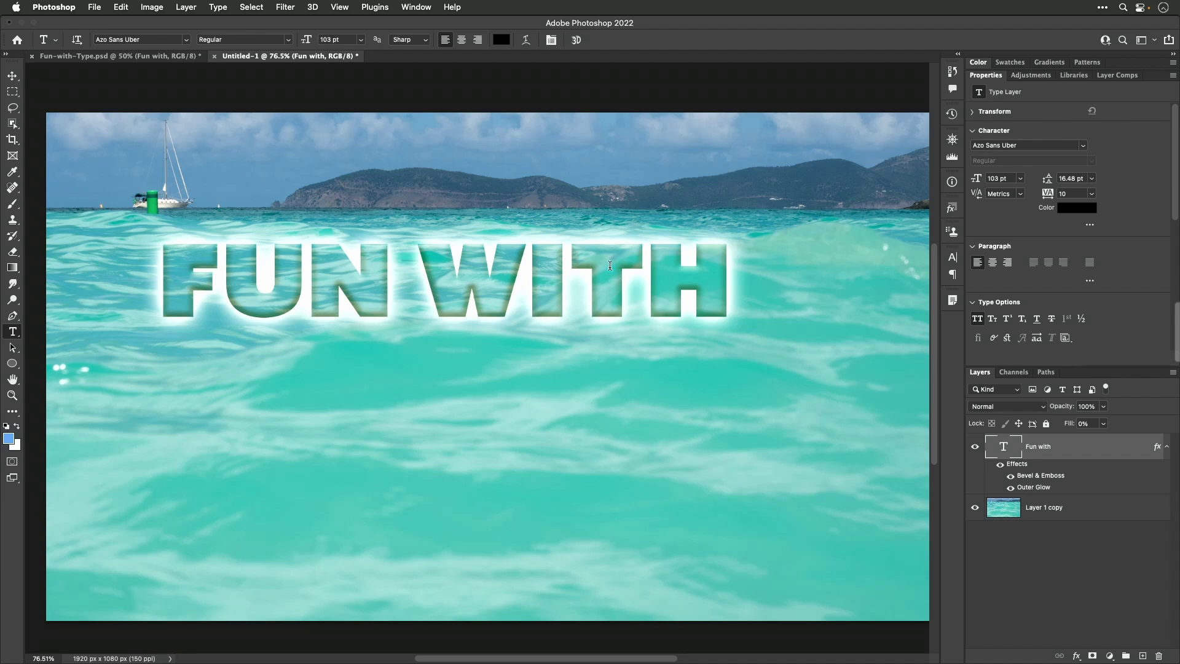
# Apply the leopard fur preset from the Styles panel's Fur folder to FUN WITH
pyautogui.click(416, 7)
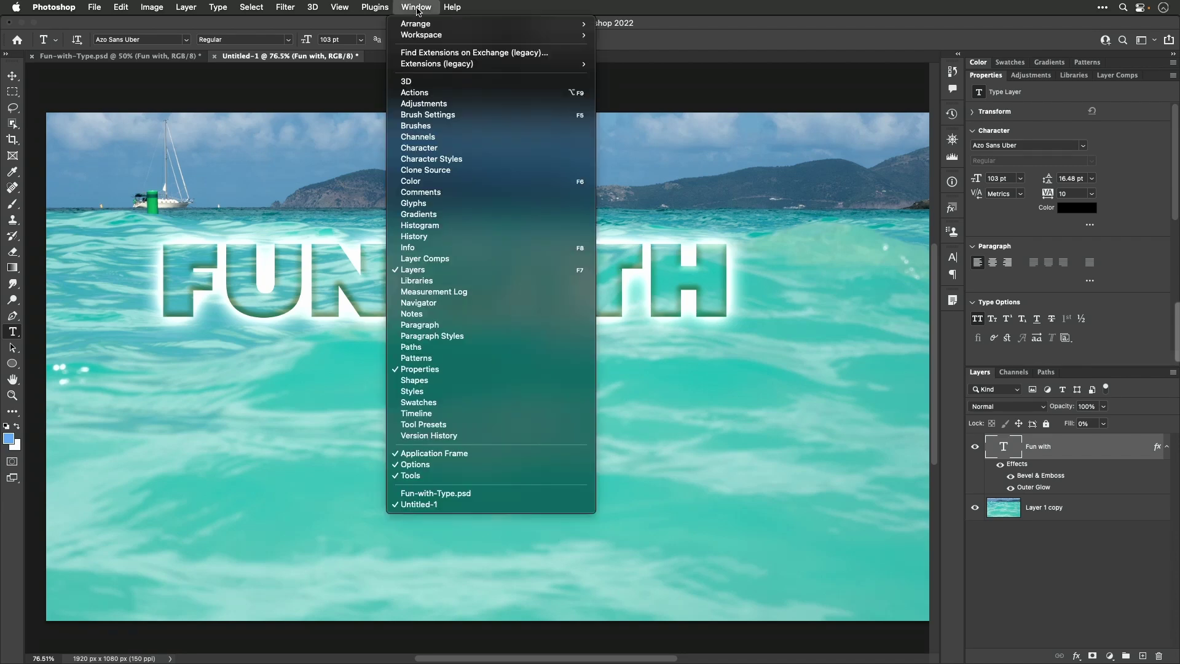
pyautogui.click(465, 395)
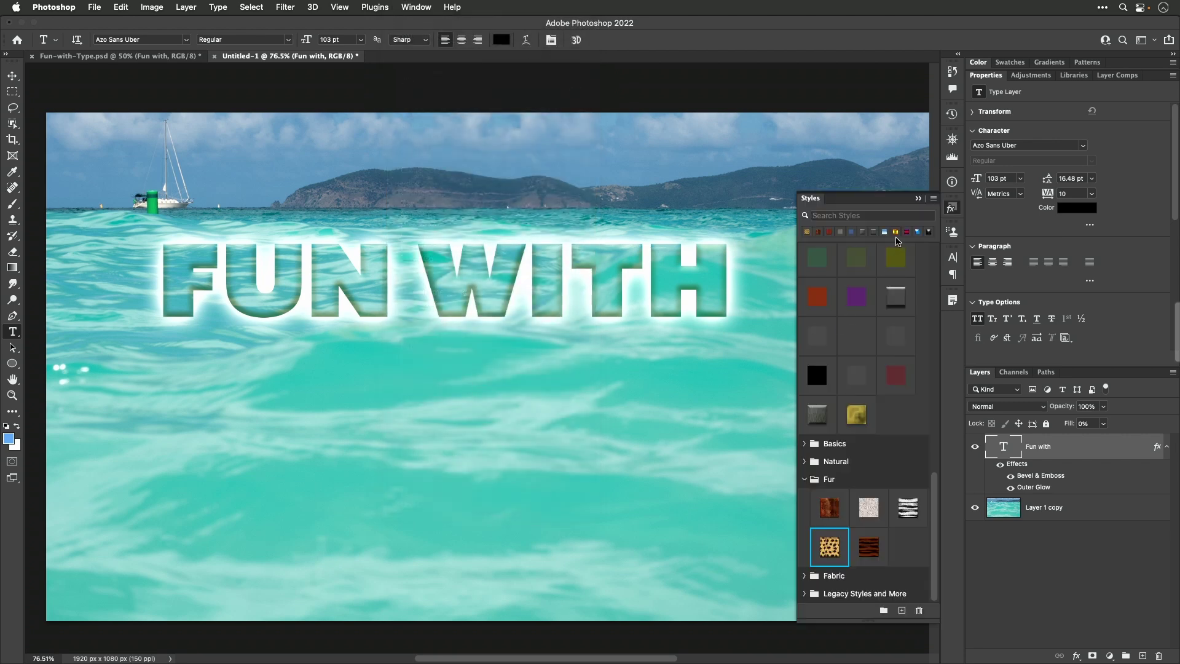
pyautogui.scroll(10, 898, 379)
pyautogui.scroll(-10, 897, 380)
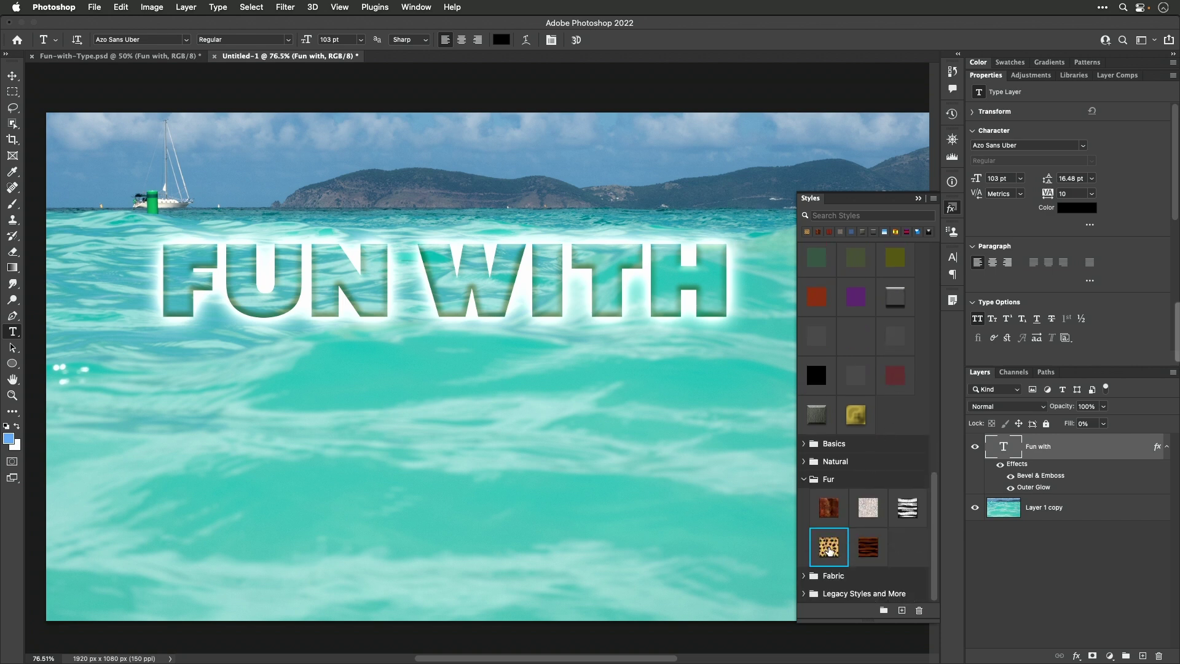
pyautogui.click(828, 549)
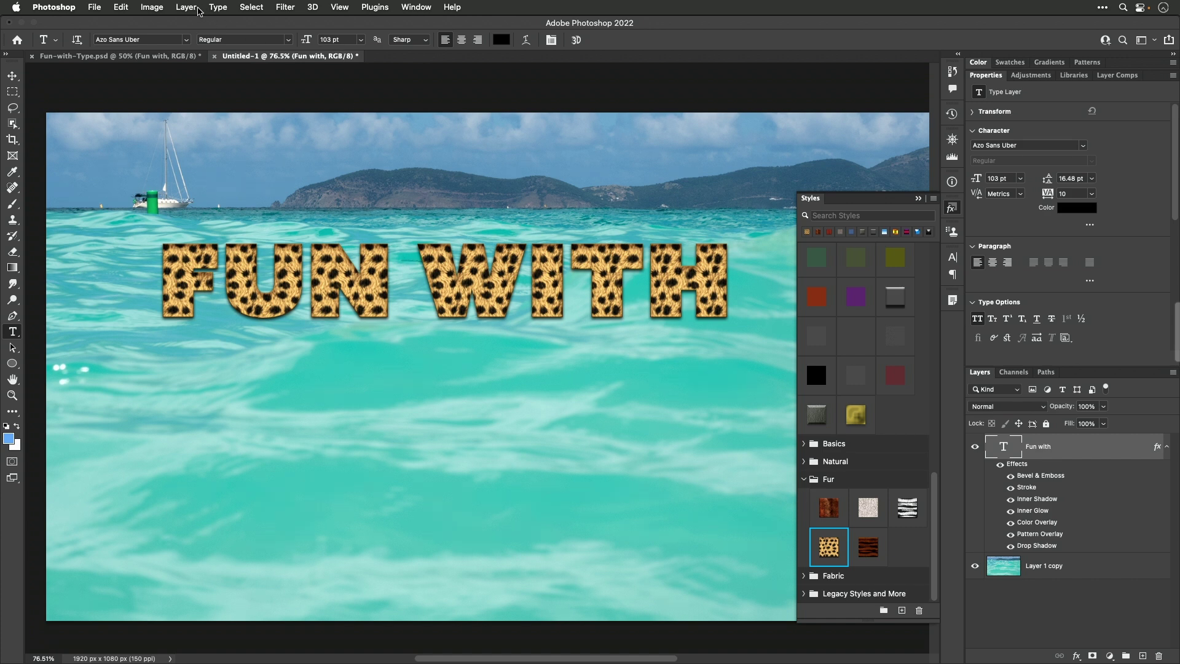
# Scale the FUN WITH layer effects to 144% with Layer Style > Scale Effects
pyautogui.click(186, 7)
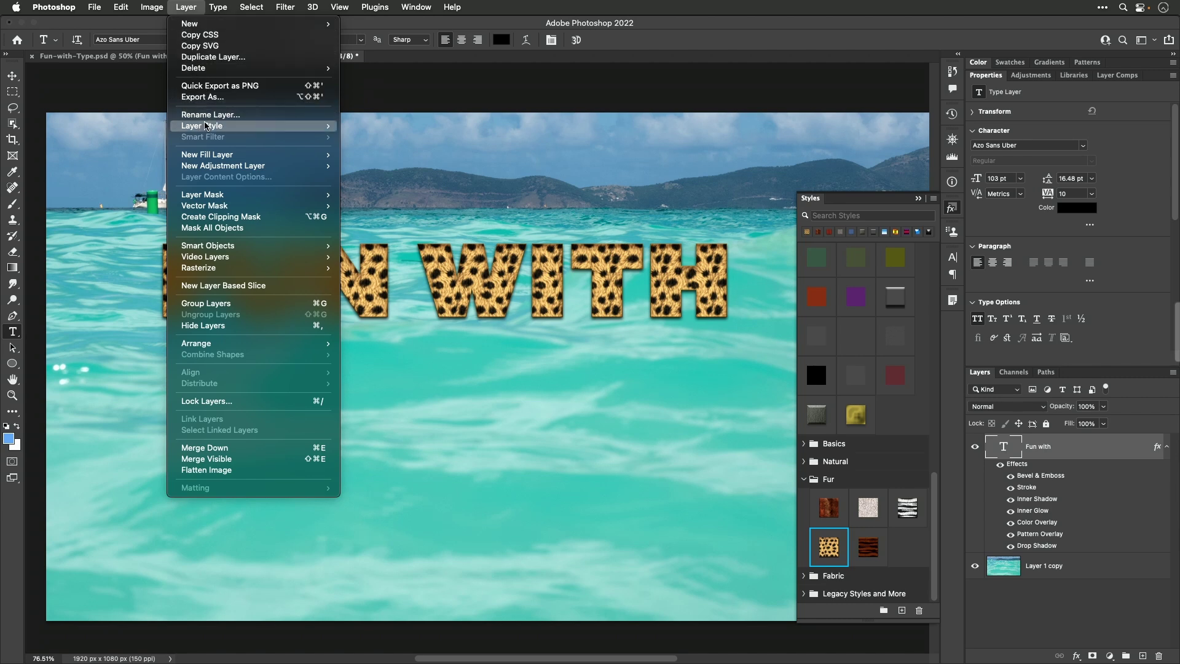
pyautogui.moveTo(206, 126)
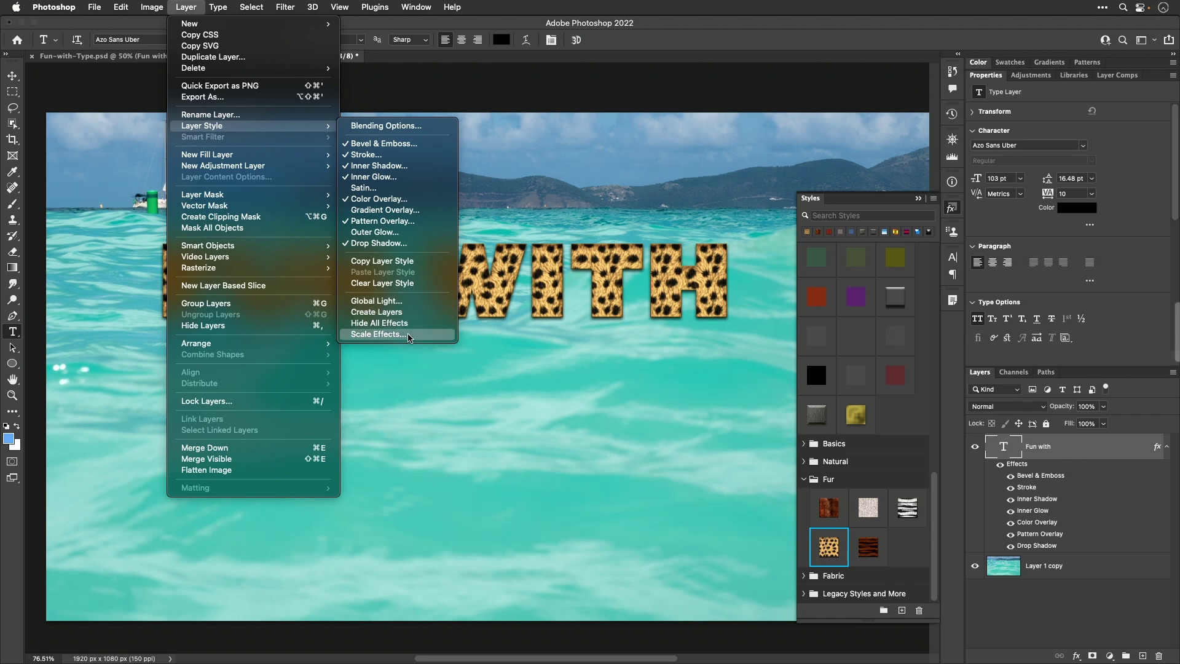
pyautogui.click(378, 333)
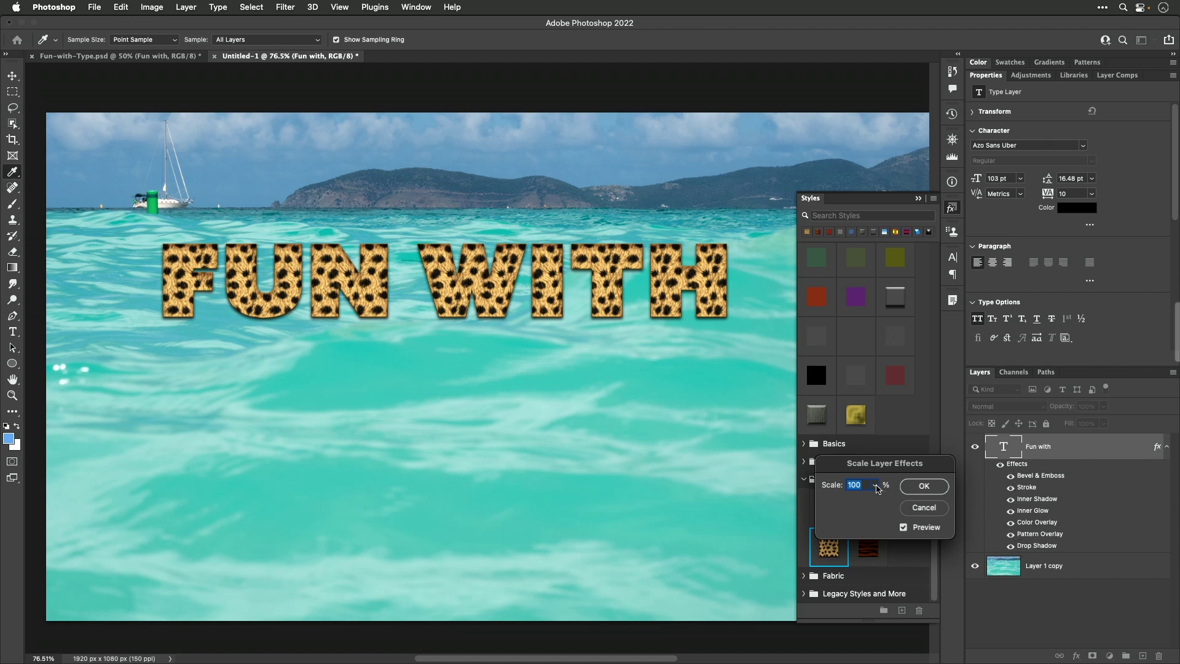
pyautogui.click(876, 490)
pyautogui.moveTo(877, 502)
pyautogui.mouseDown()
pyautogui.moveTo(912, 502)
pyautogui.moveTo(877, 502)
pyautogui.mouseUp()
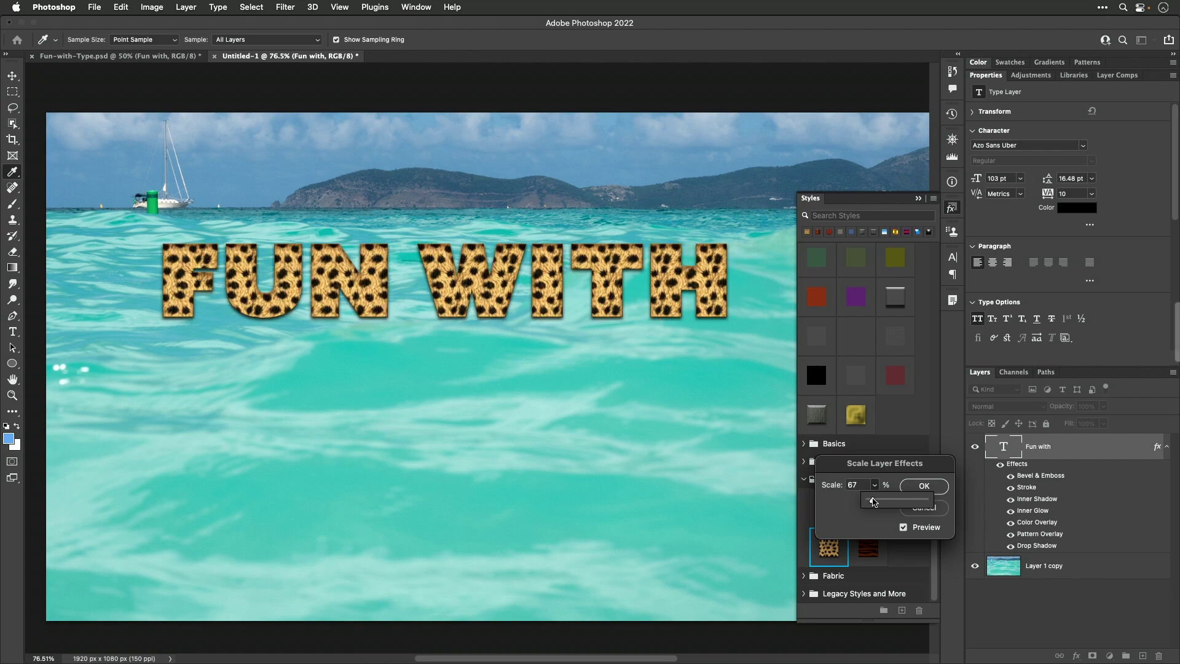
pyautogui.moveTo(878, 502); pyautogui.dragTo(877, 502)
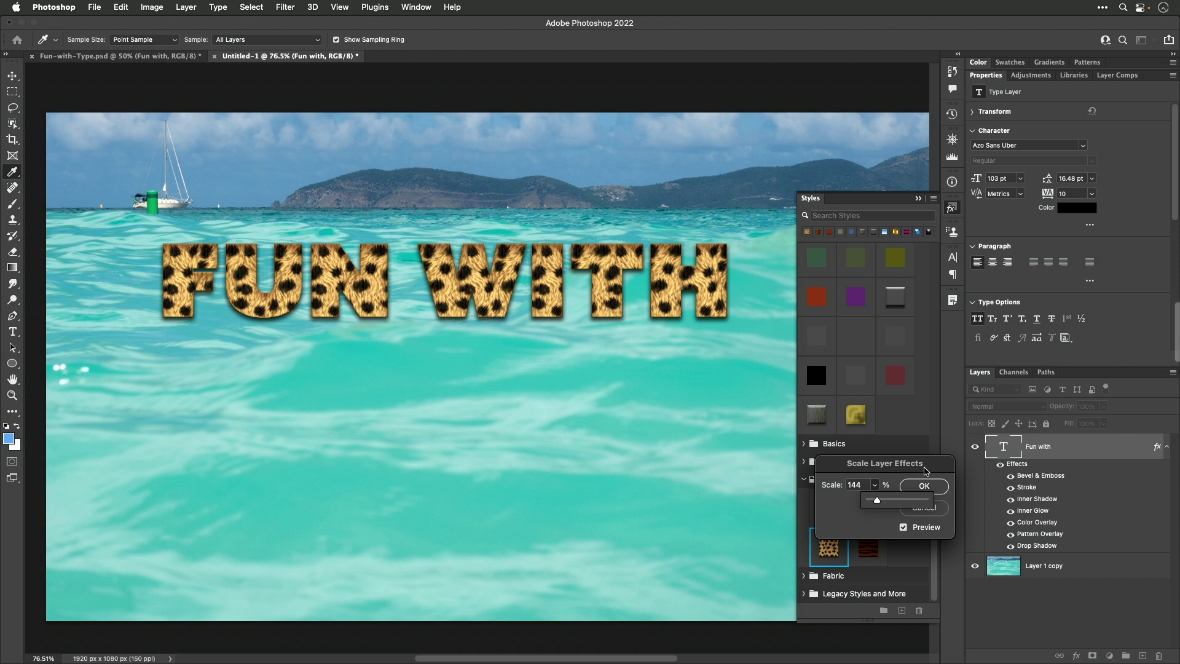
pyautogui.click(934, 487)
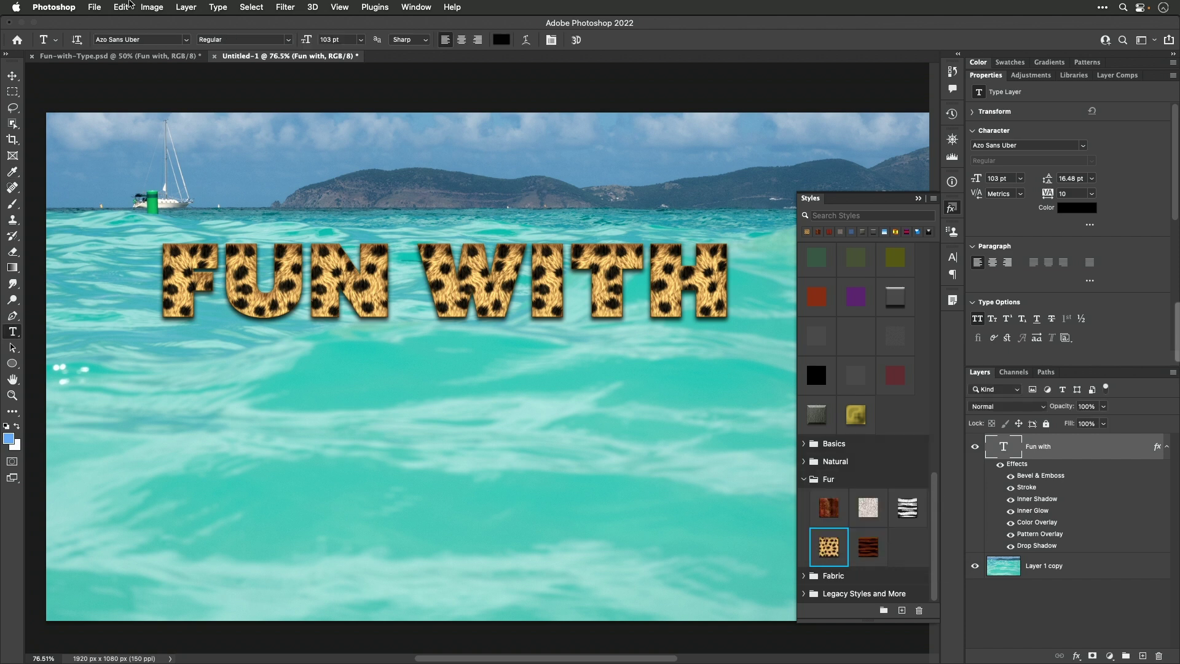
pyautogui.click(193, 6)
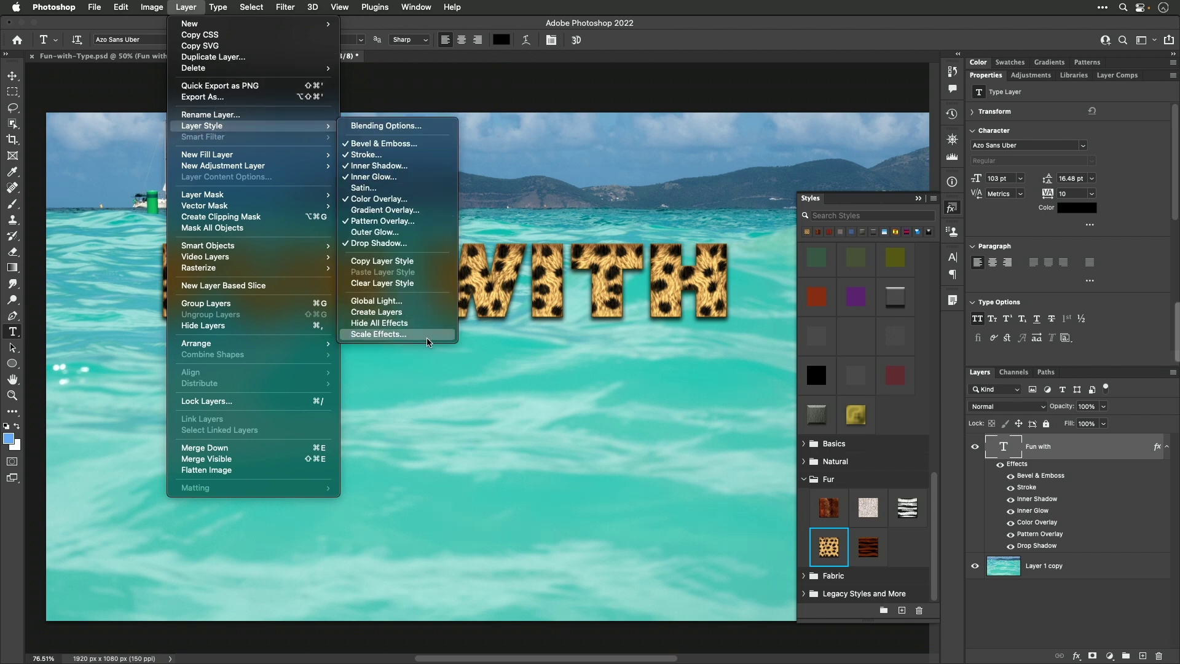
pyautogui.click(186, 7)
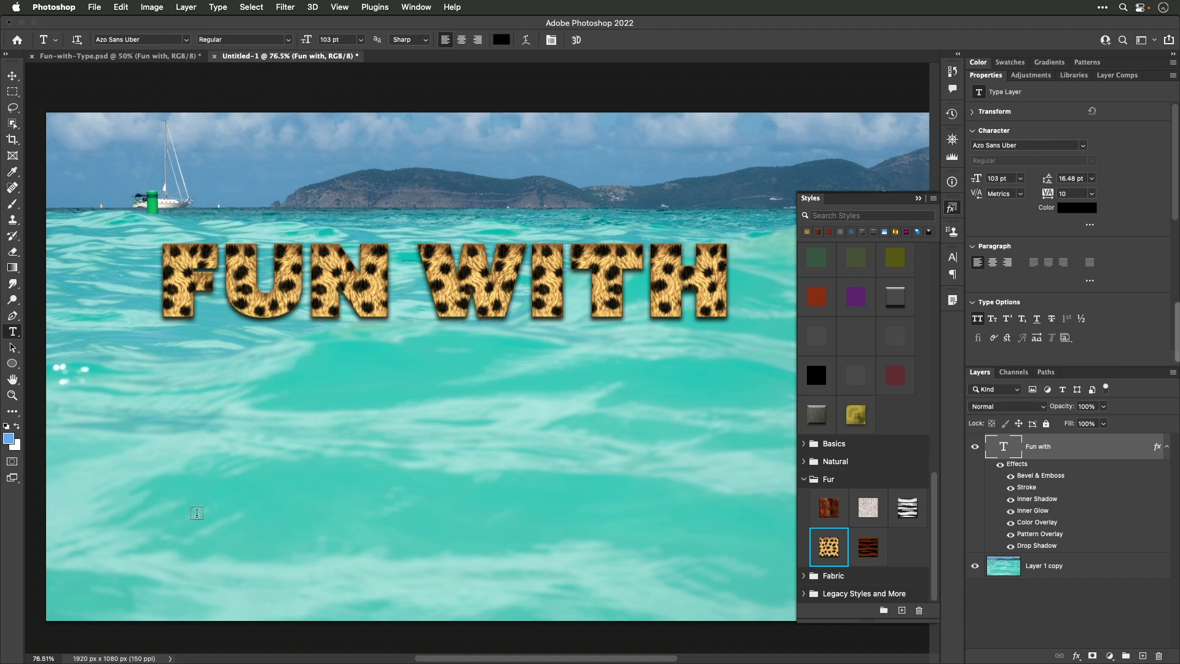
# Type the word 'TYPE' below FUN WITH, fixing the typo, and commit it
pyautogui.click(153, 504)
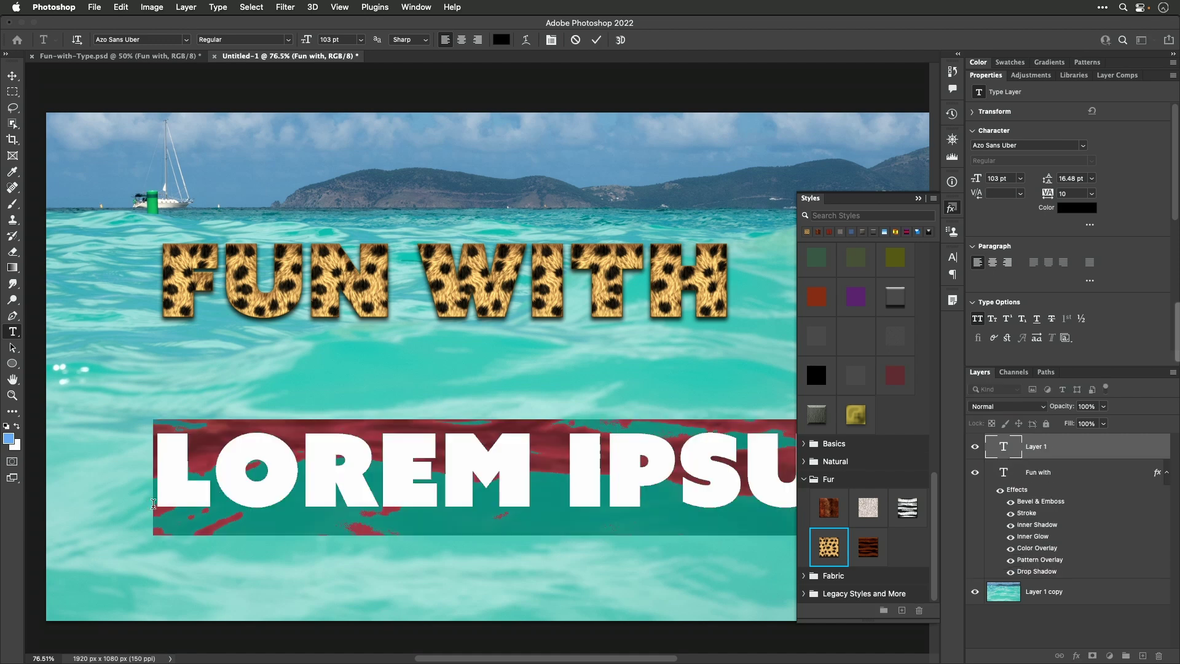
pyautogui.write('TYPOE')
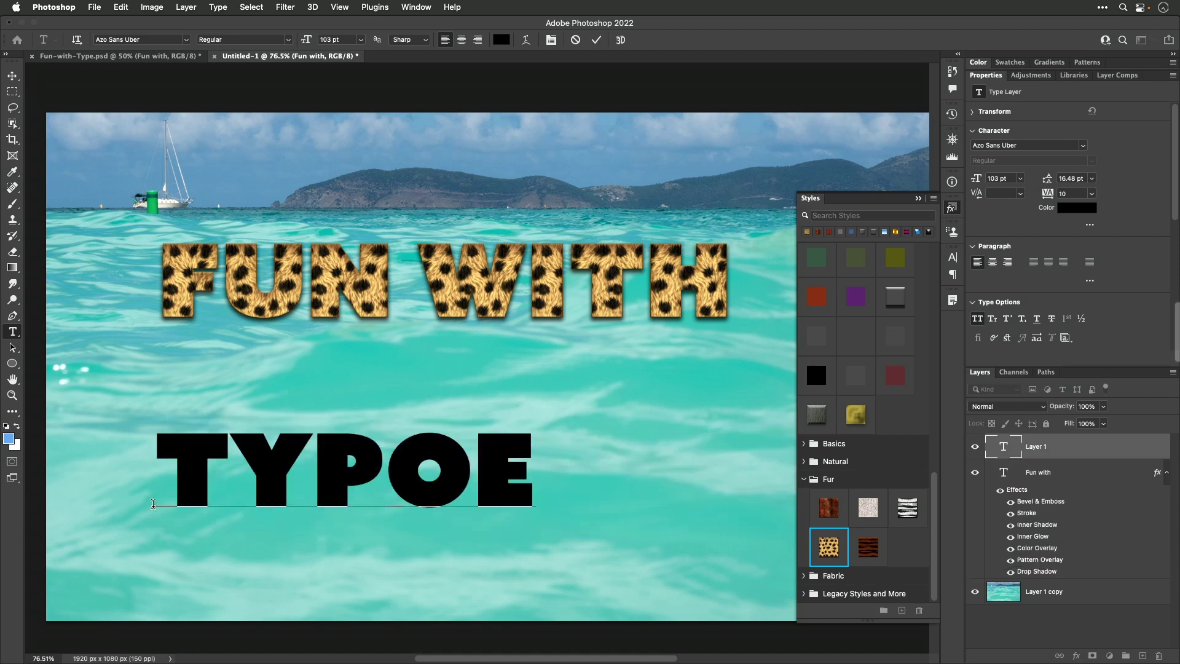
pyautogui.press('BackSpace')
pyautogui.press('BackSpace')
pyautogui.write('E')
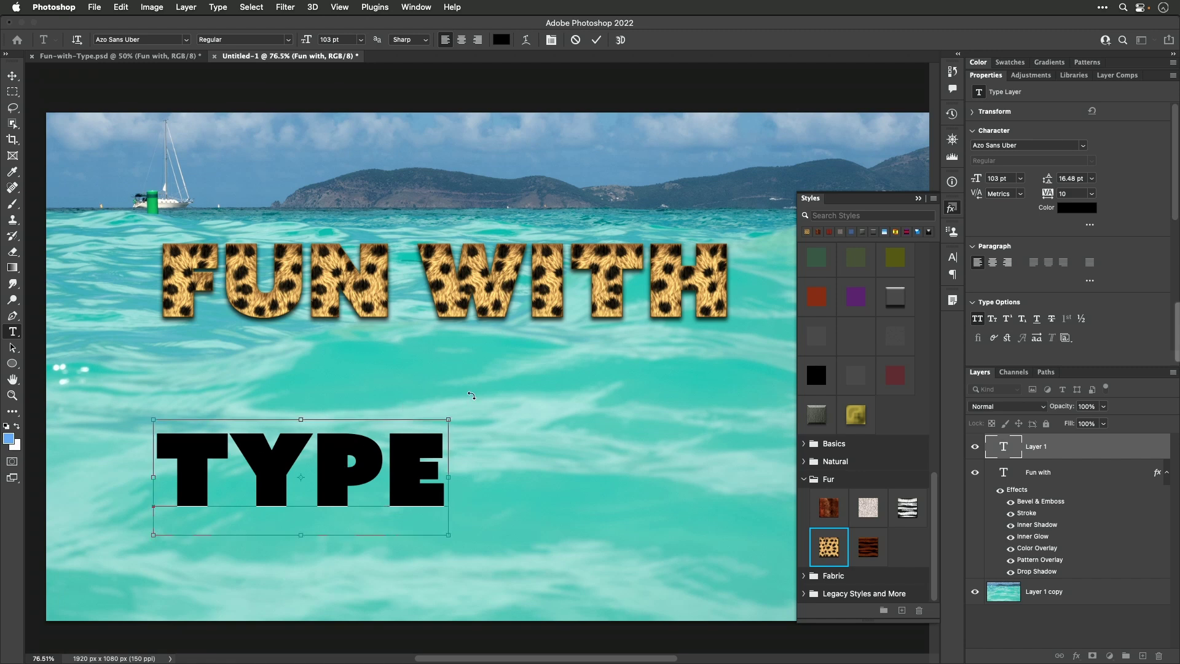
pyautogui.press('super+a')
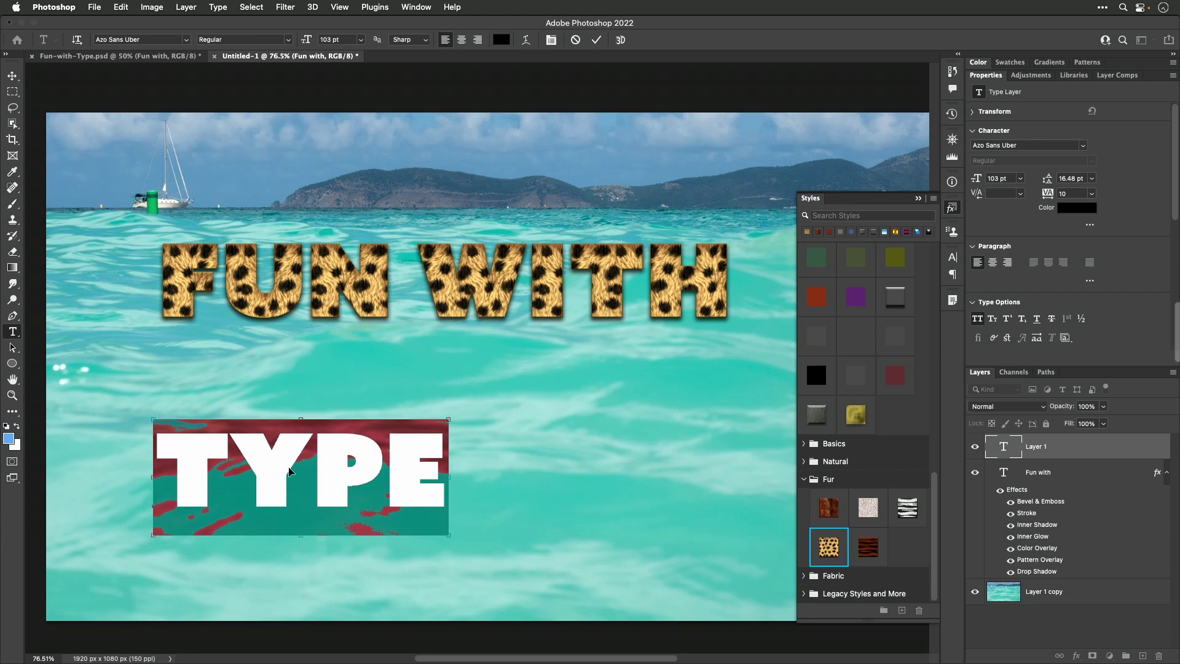
pyautogui.press('super+Return')
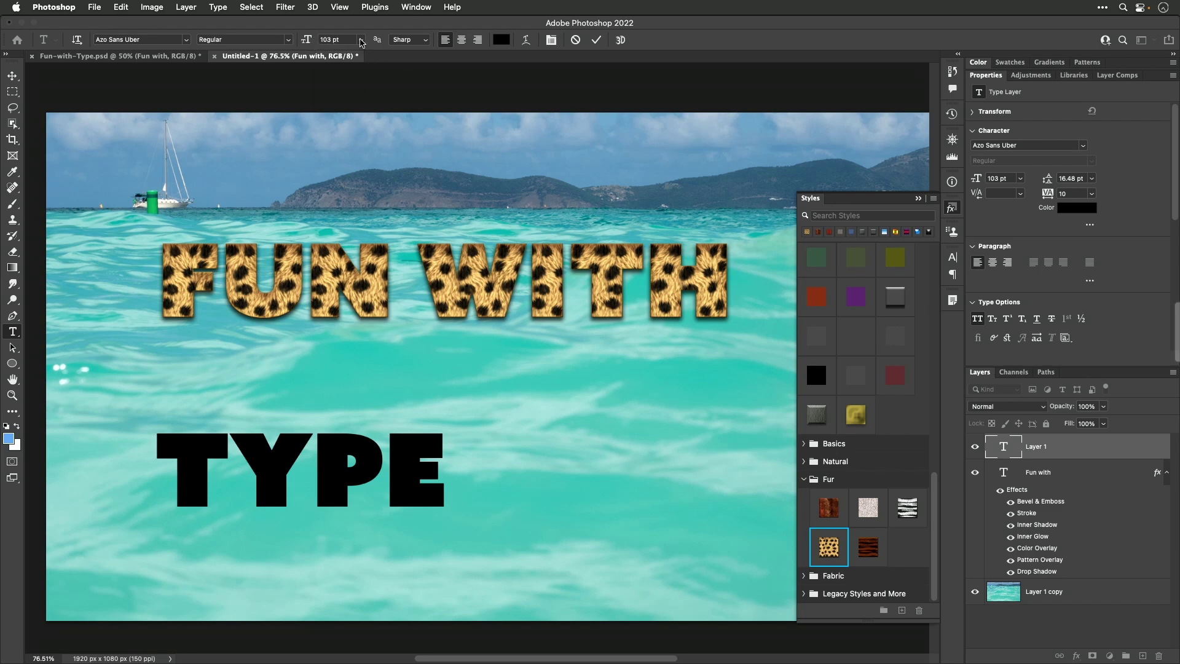
# Increase the TYPE font size from 103 pt to 235 pt
pyautogui.click(360, 39)
pyautogui.click(360, 40)
pyautogui.moveTo(304, 41); pyautogui.dragTo(350, 42)
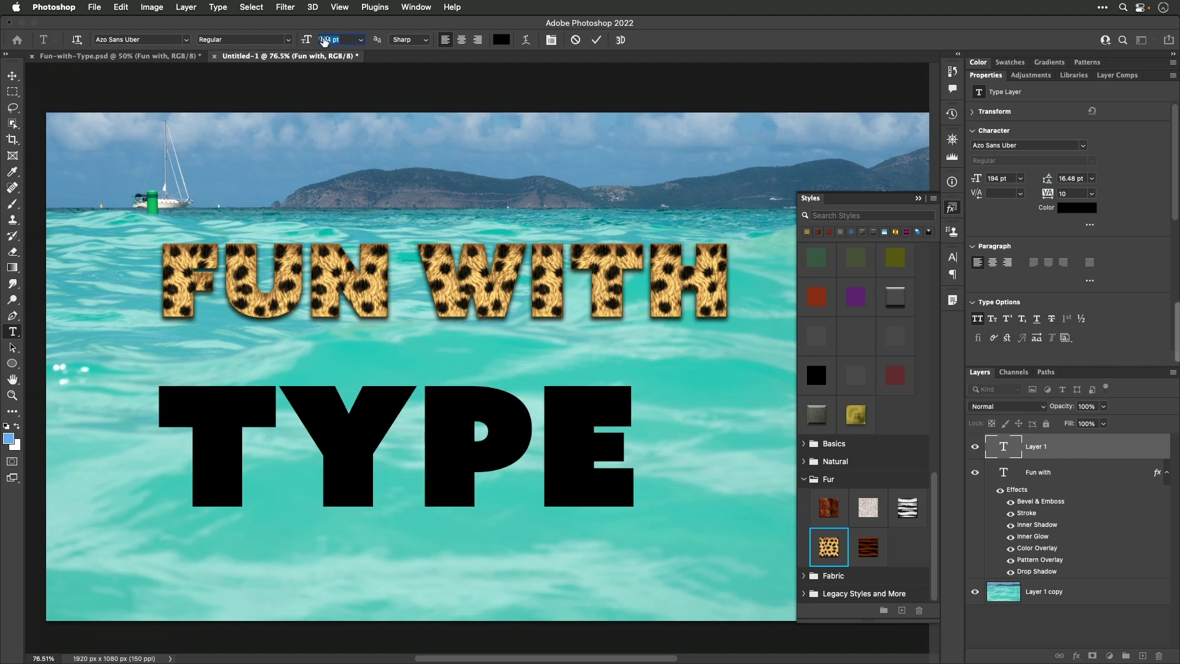
pyautogui.moveTo(306, 41); pyautogui.dragTo(330, 39)
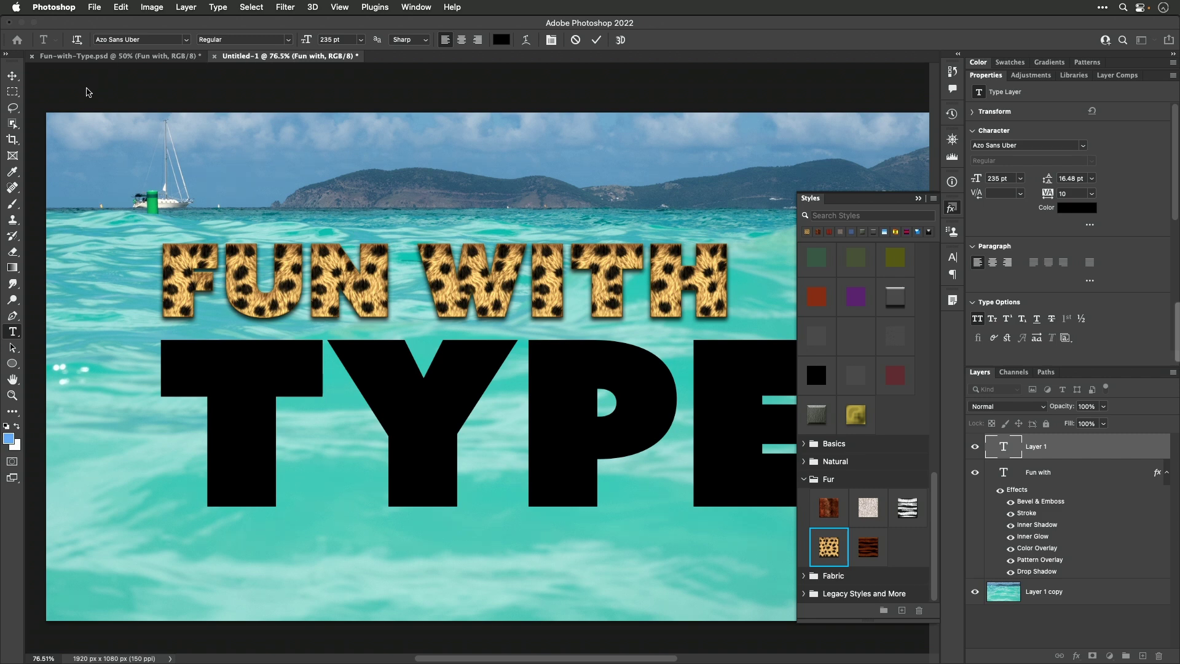
# Free-transform TYPE proportionally to about 236.46 pt so it spans the width beneath FUN WITH
pyautogui.click(13, 79)
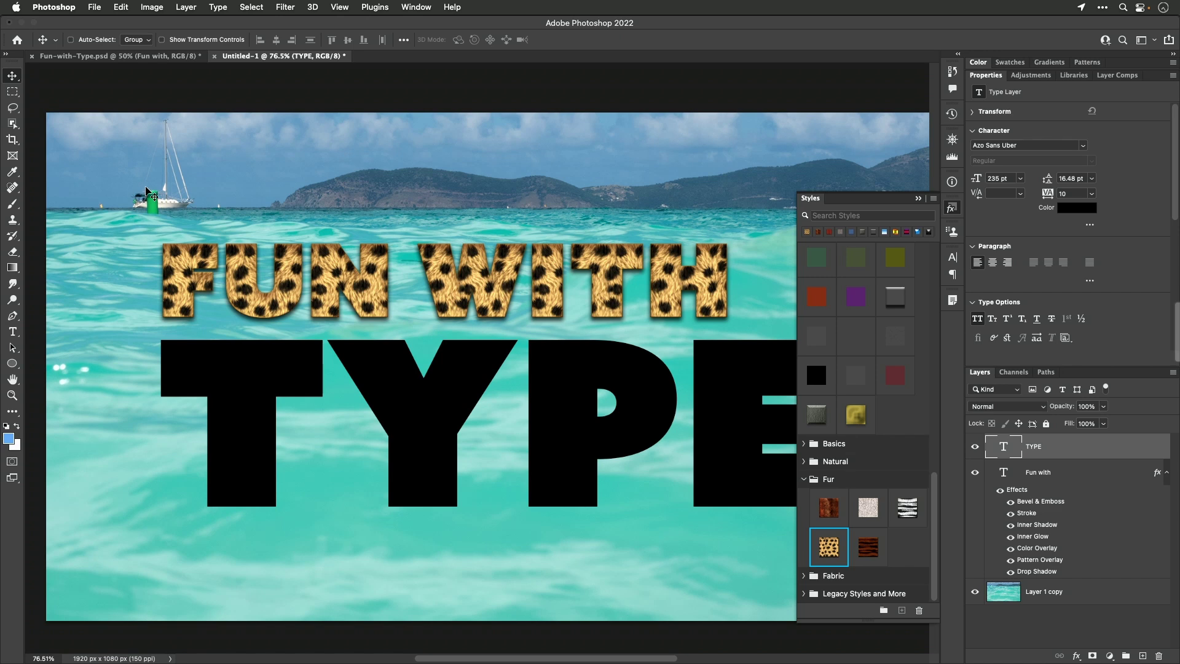
pyautogui.press('super+t')
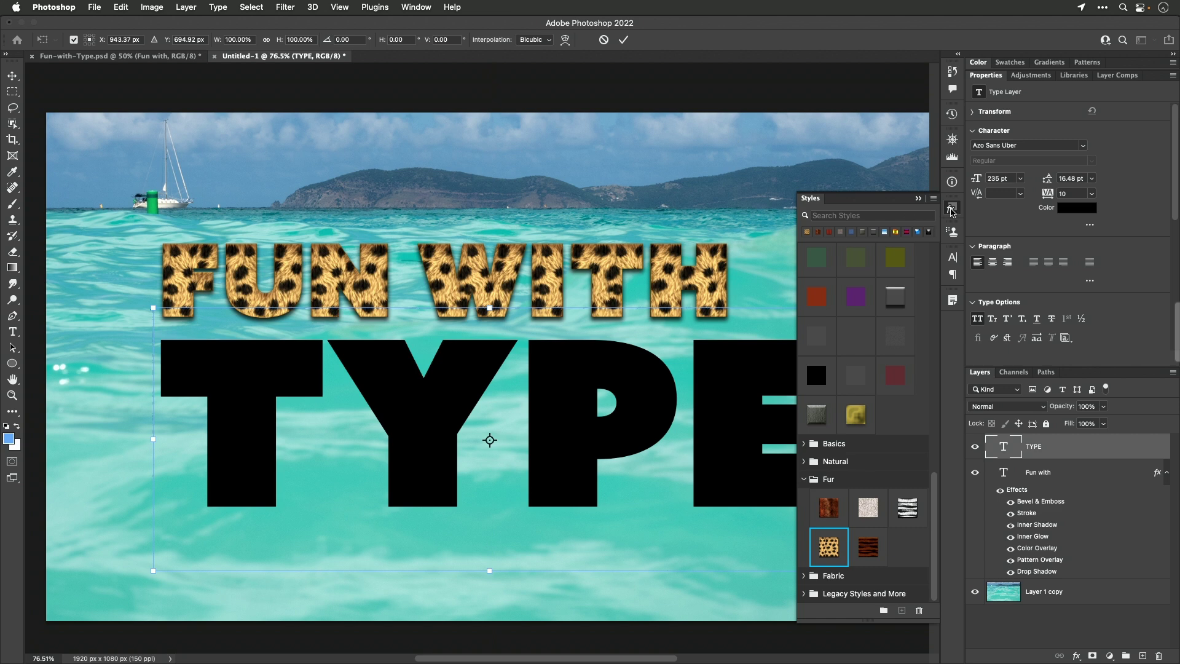
pyautogui.click(953, 209)
pyautogui.moveTo(825, 309); pyautogui.dragTo(877, 432)
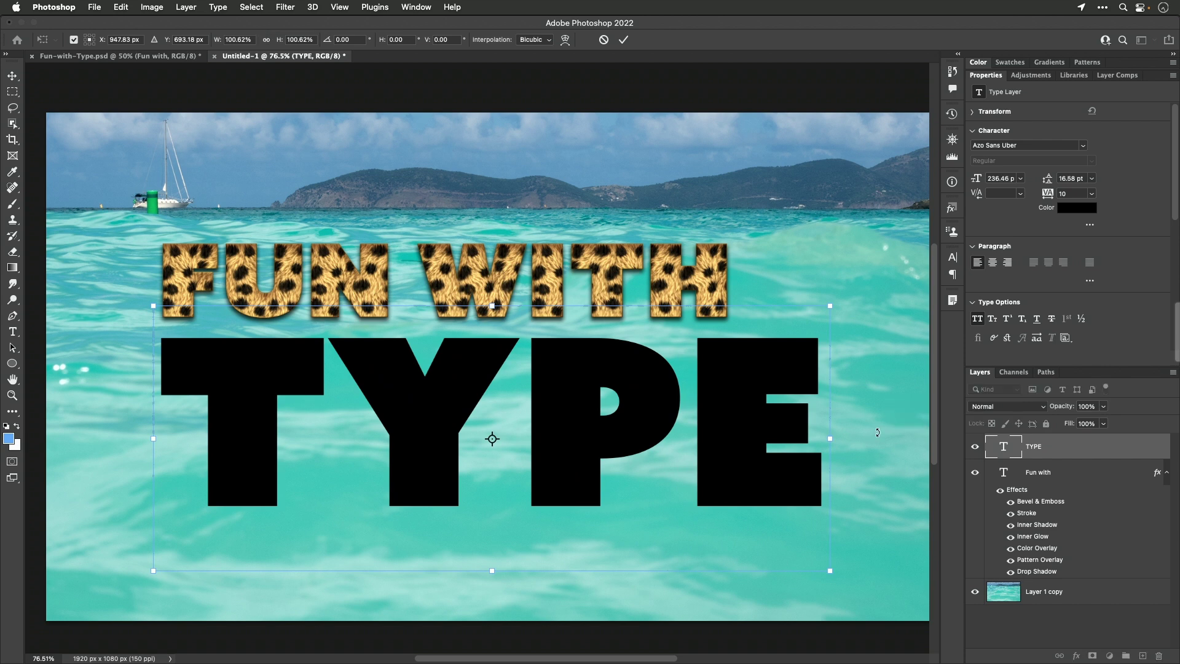
pyautogui.click(266, 42)
pyautogui.press('Return')
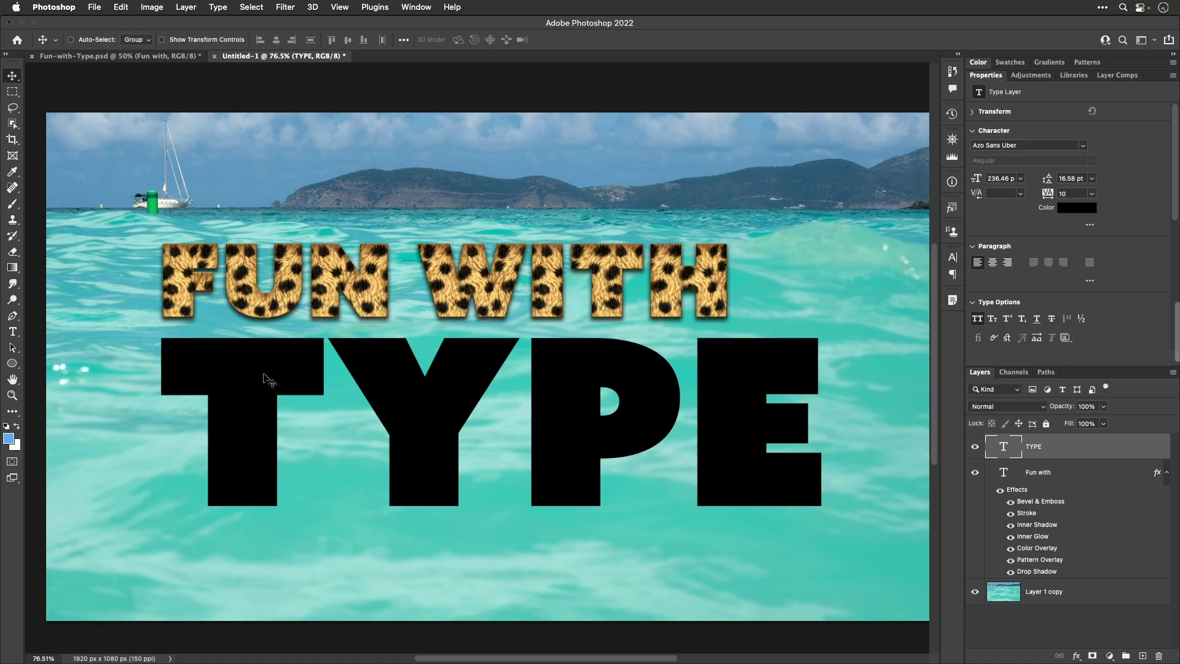
# Convert the live TYPE text into a vector shape with Type > Convert to Shape
pyautogui.click(218, 6)
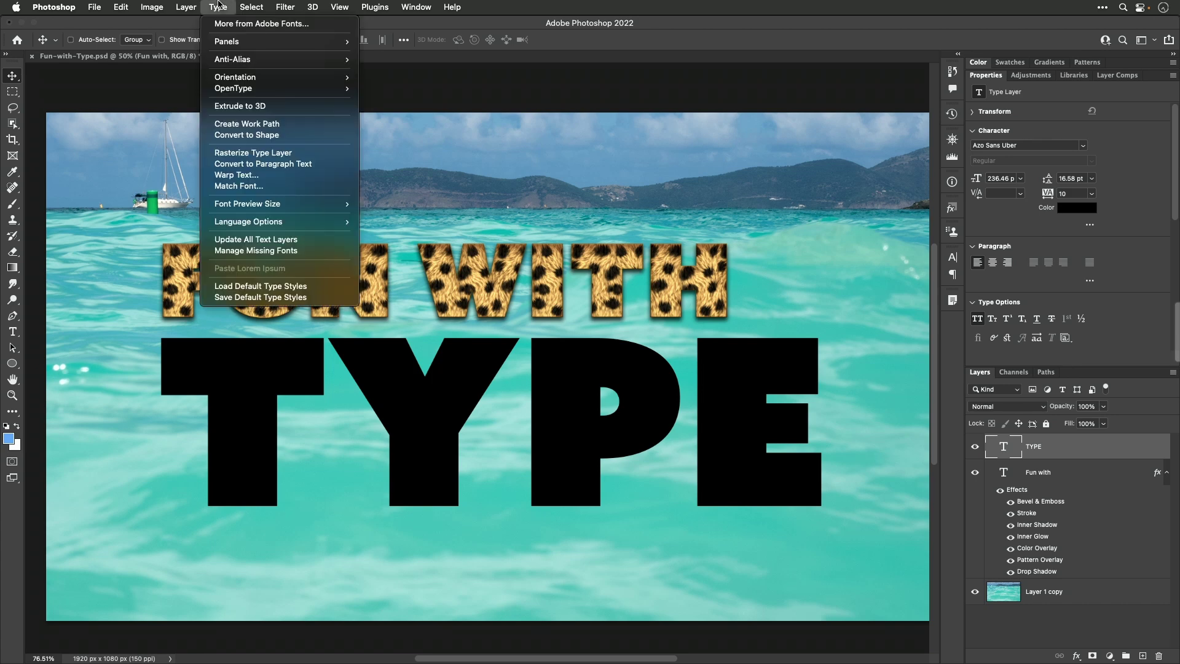
pyautogui.click(249, 135)
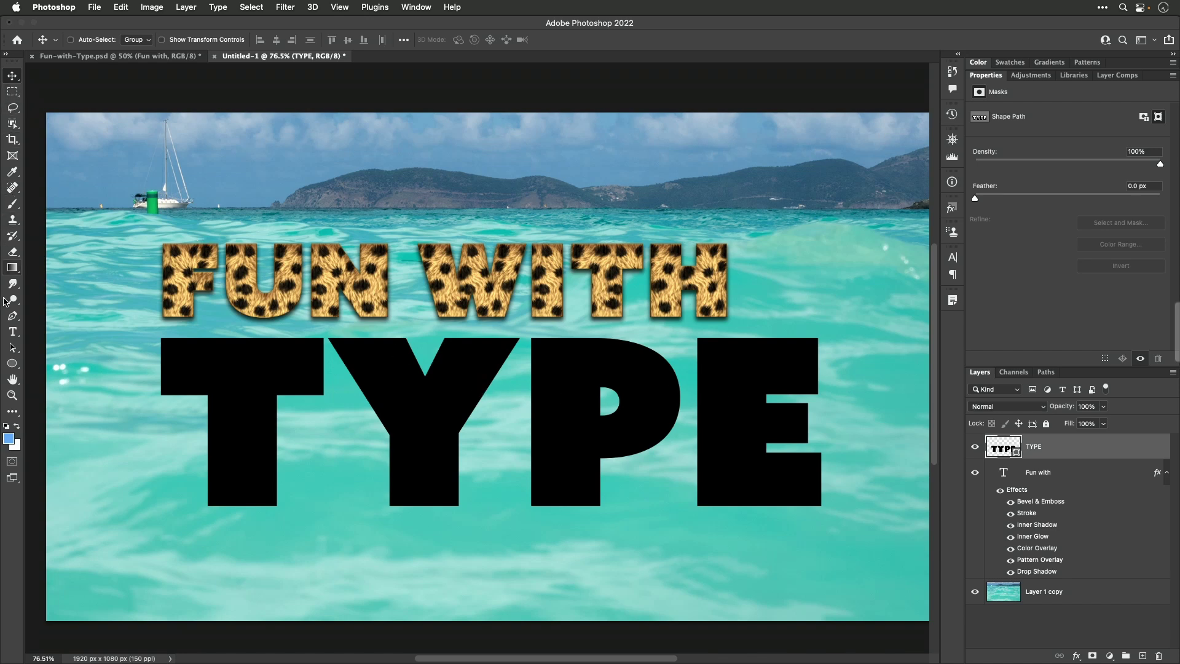
# With the Path Selection tool, apply Exclude Overlapping Shapes to the TYPE letter paths
pyautogui.click(13, 347)
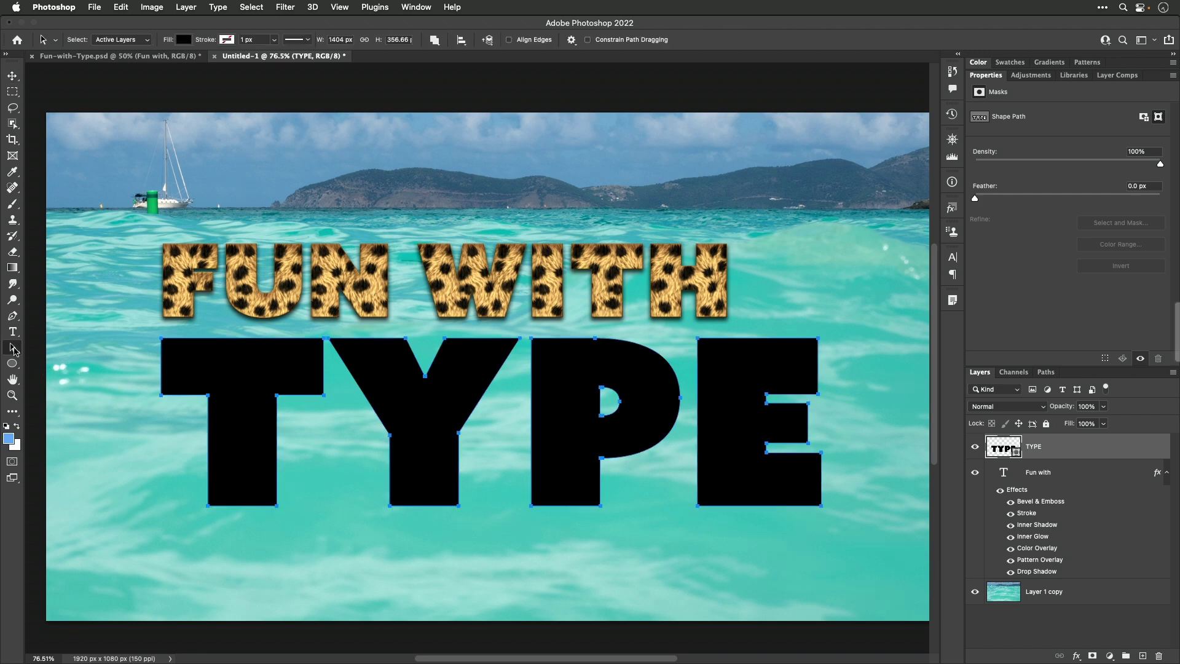
pyautogui.rightClick(12, 347)
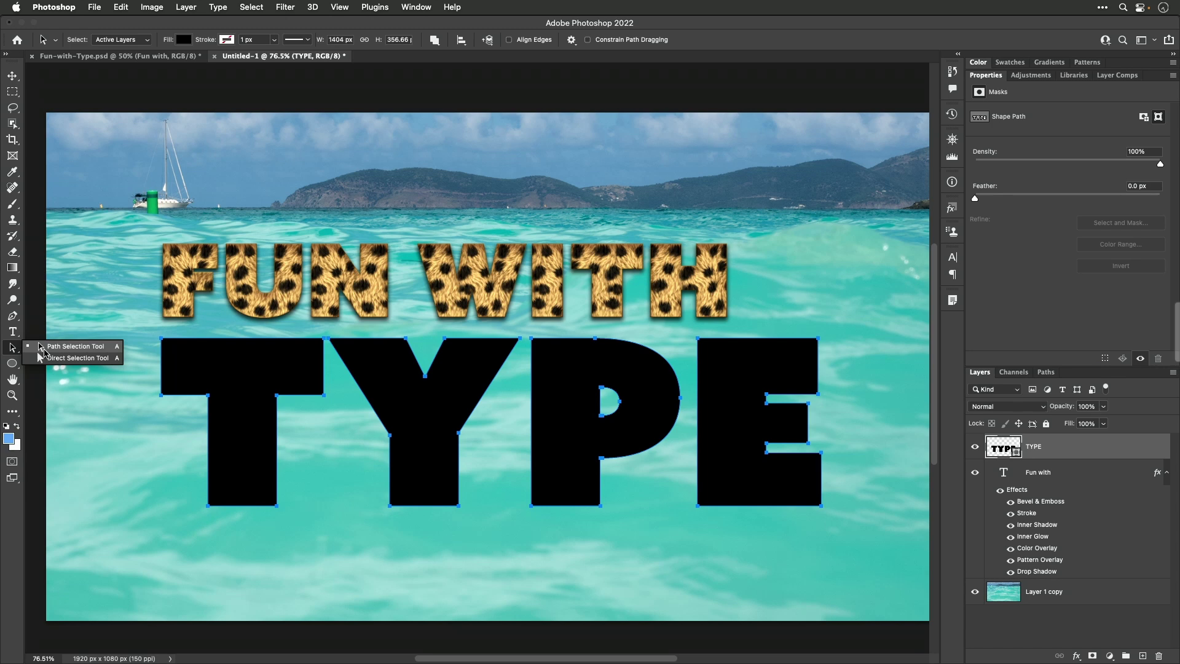
pyautogui.click(42, 348)
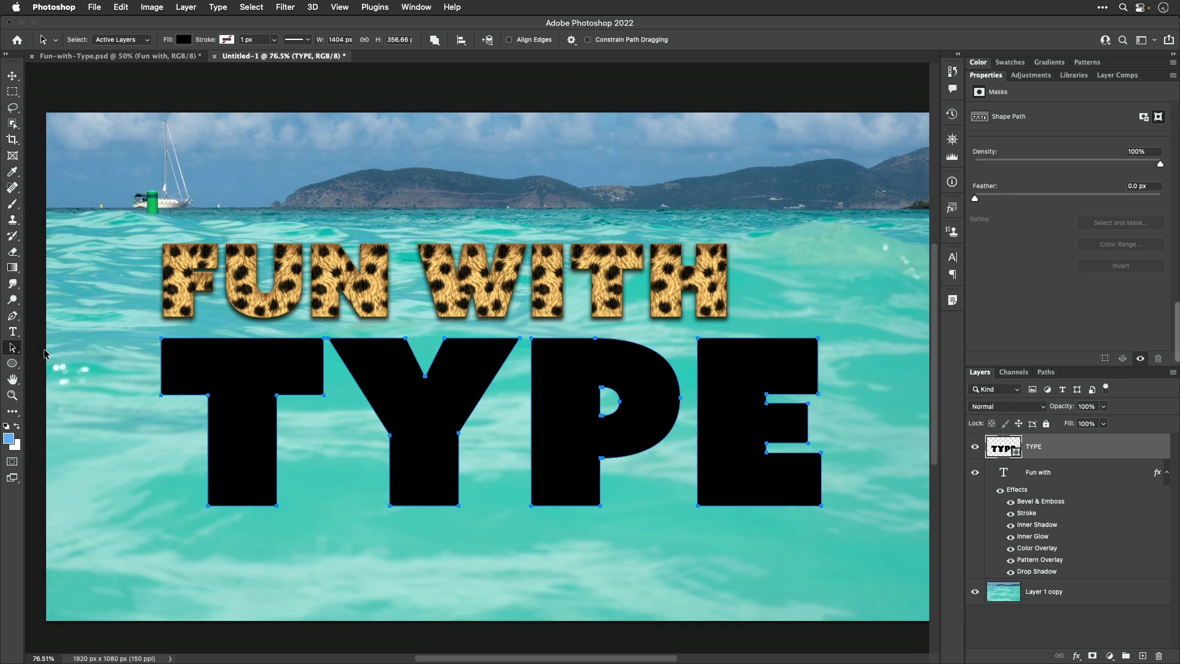
pyautogui.click(434, 42)
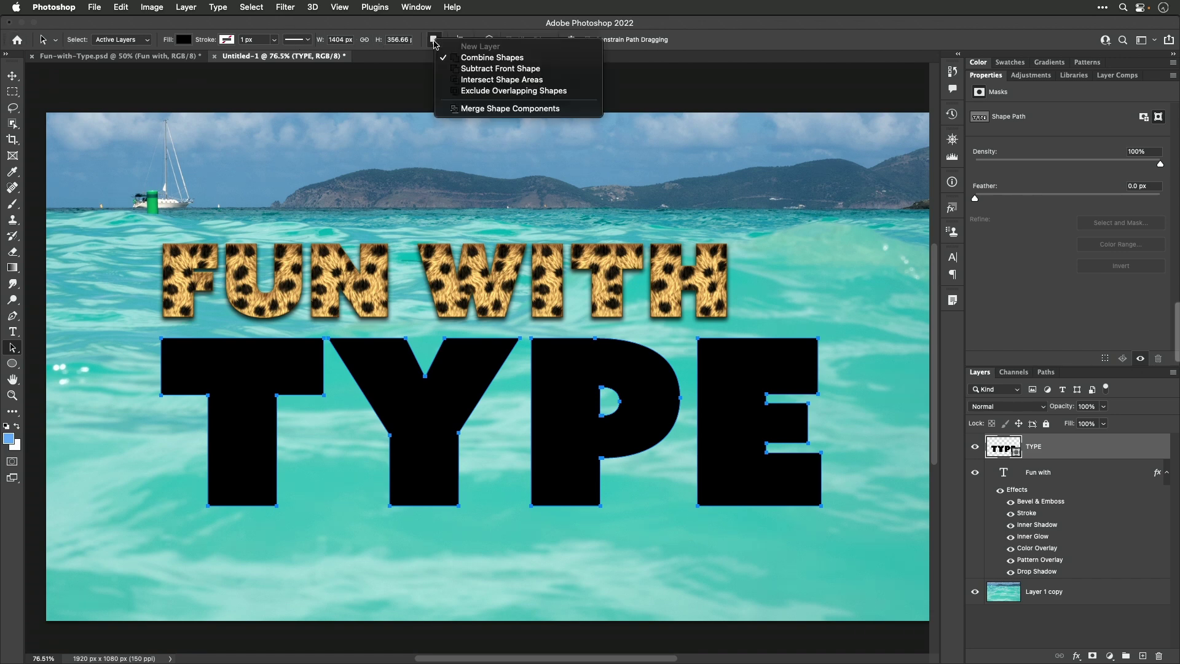
pyautogui.click(480, 92)
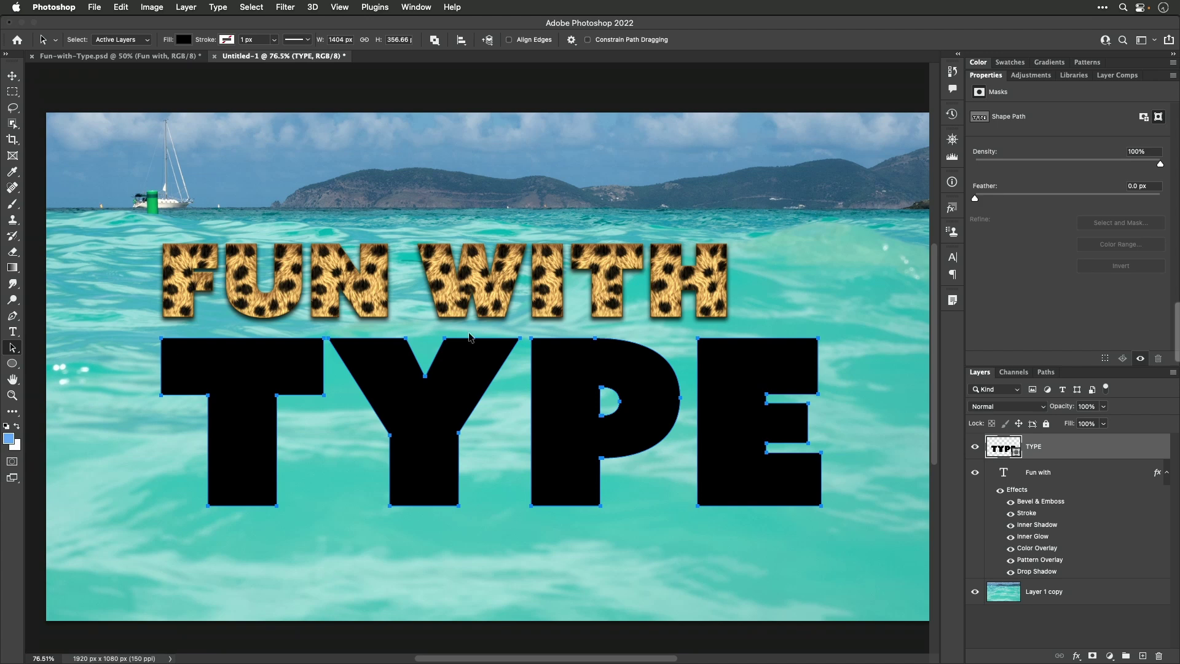
# Nudge the TYPE shape right, then slide the Y and P left to overlap the preceding letters
pyautogui.moveTo(454, 376)
pyautogui.mouseDown()
pyautogui.moveTo(467, 375)
pyautogui.moveTo(457, 375)
pyautogui.mouseUp()
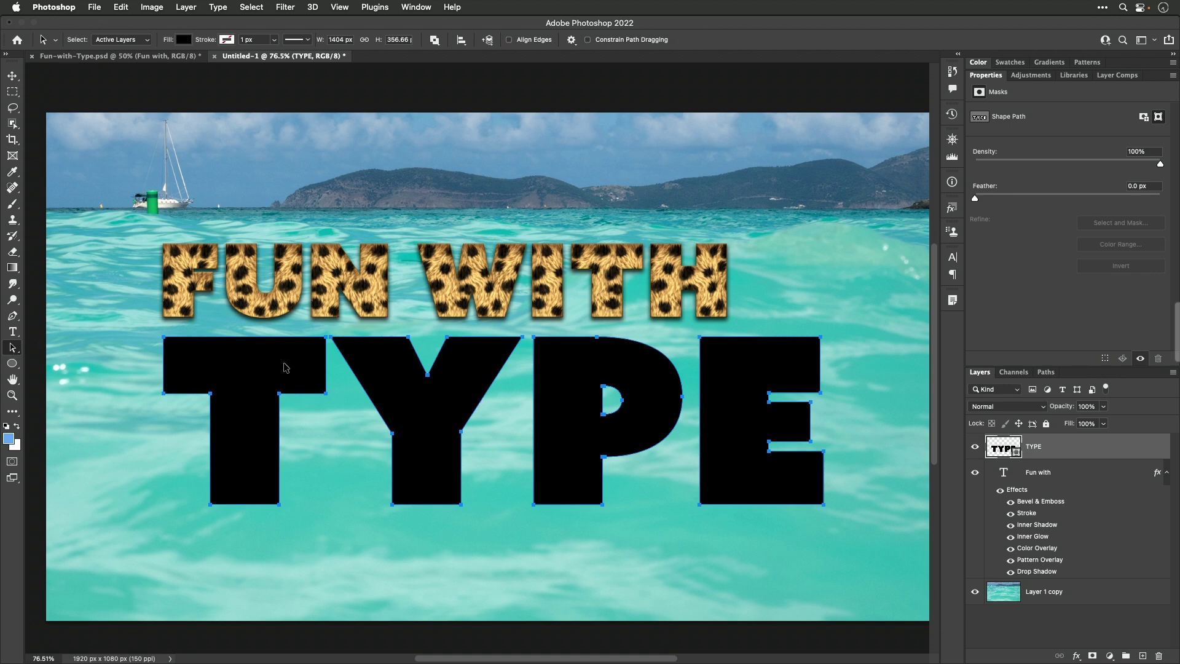
pyautogui.click(509, 590)
pyautogui.click(440, 423)
pyautogui.moveTo(458, 372); pyautogui.dragTo(389, 381)
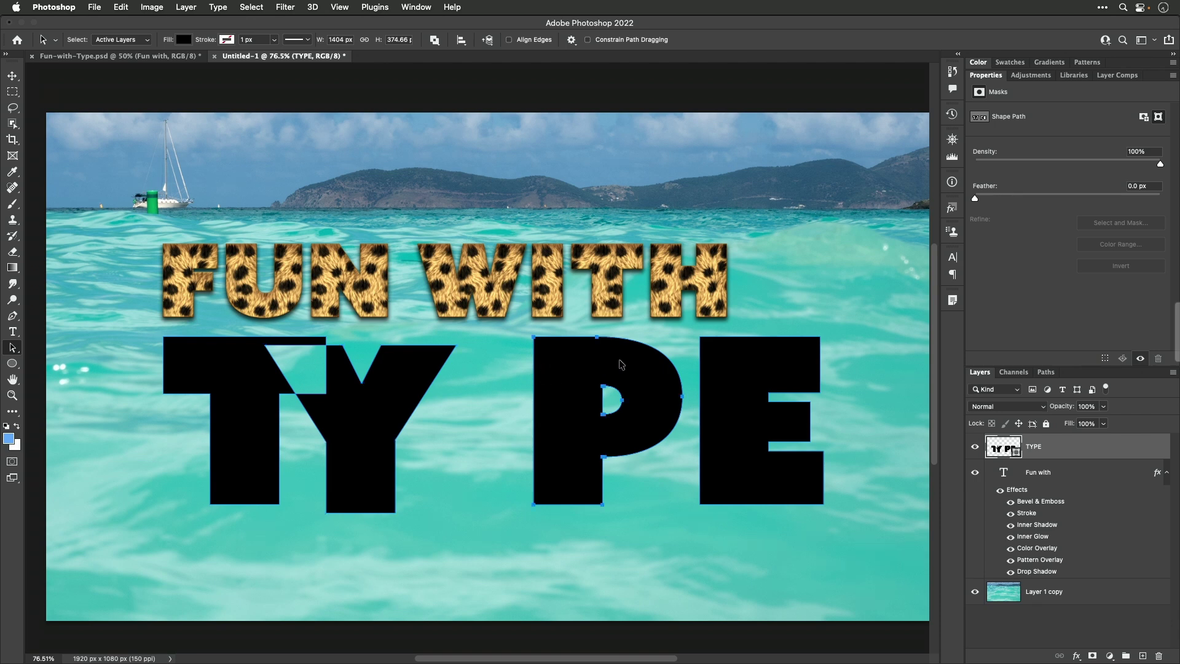
pyautogui.moveTo(619, 364); pyautogui.dragTo(507, 361)
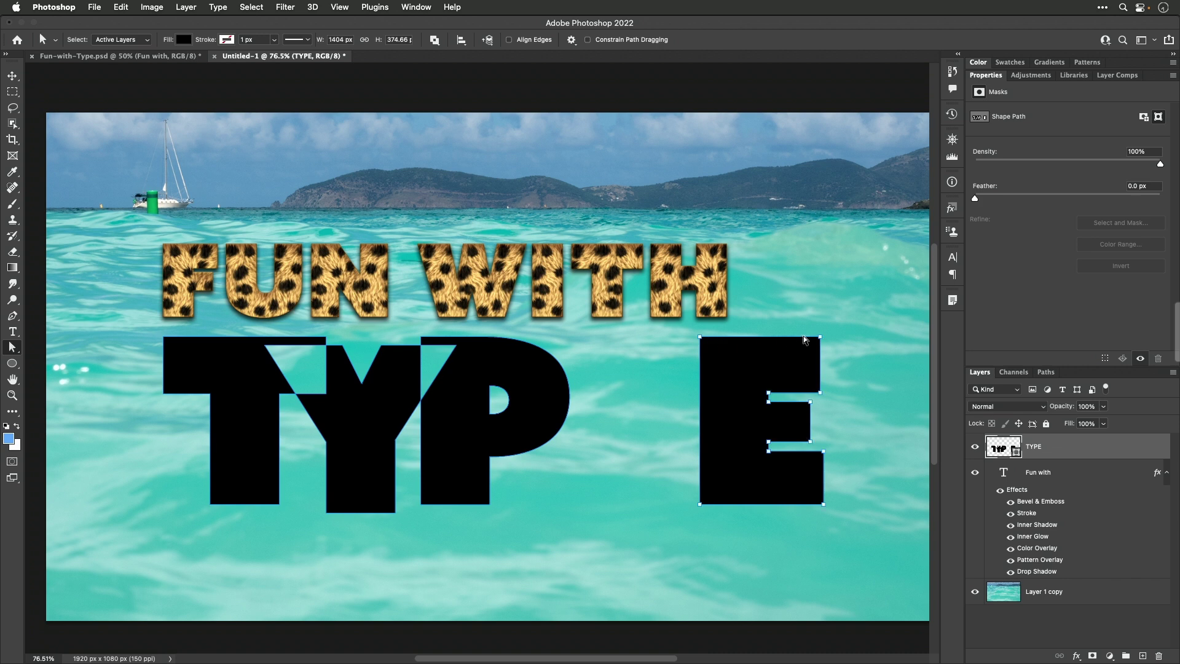
# Switch path selection to whole outlines, select the E, and slide it left over the P
pyautogui.click(821, 336)
pyautogui.click(19, 347)
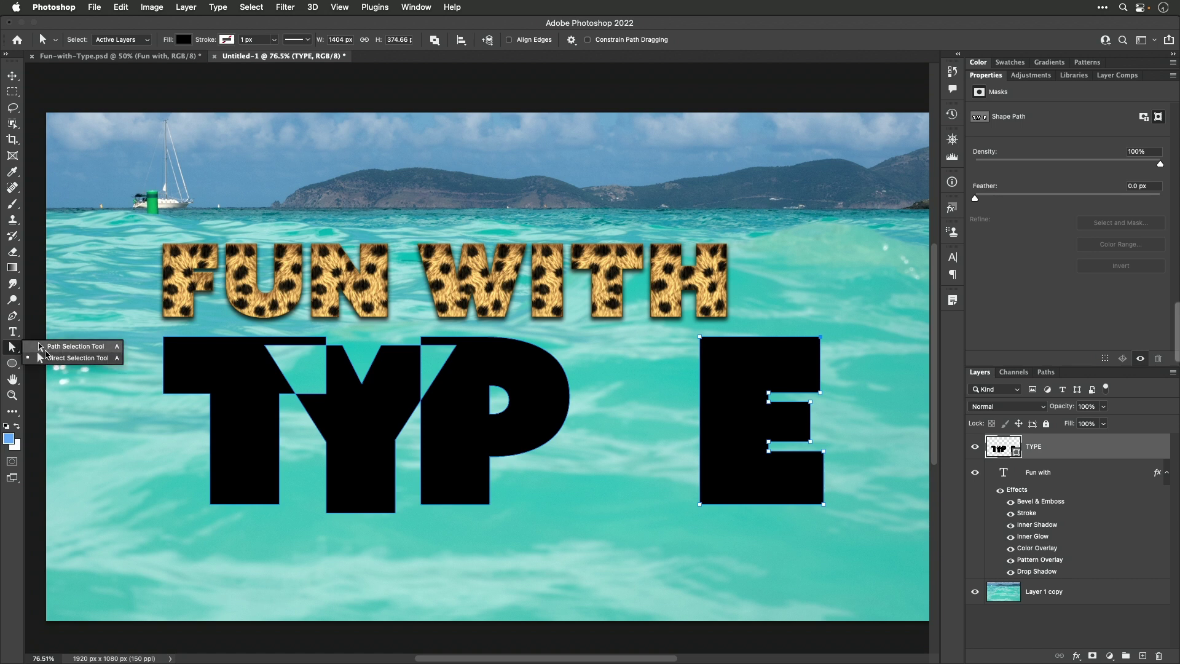
pyautogui.click(14, 350)
pyautogui.press('Return')
pyautogui.click(747, 370)
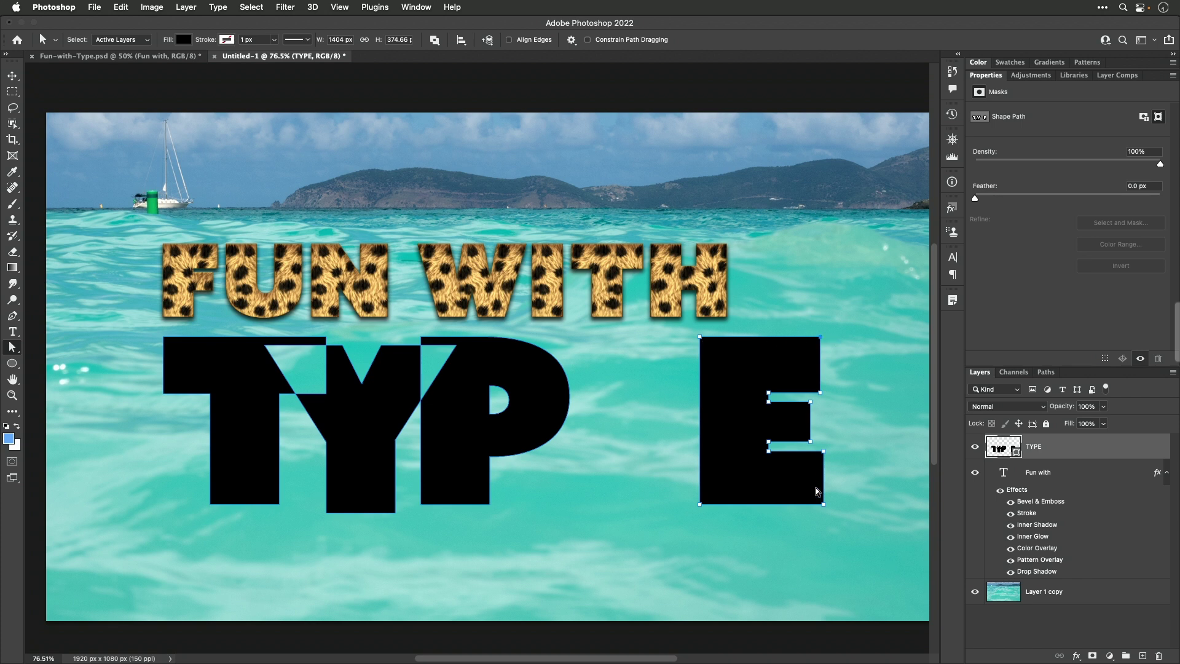
pyautogui.click(820, 392)
pyautogui.click(768, 364)
pyautogui.moveTo(741, 369); pyautogui.dragTo(580, 369)
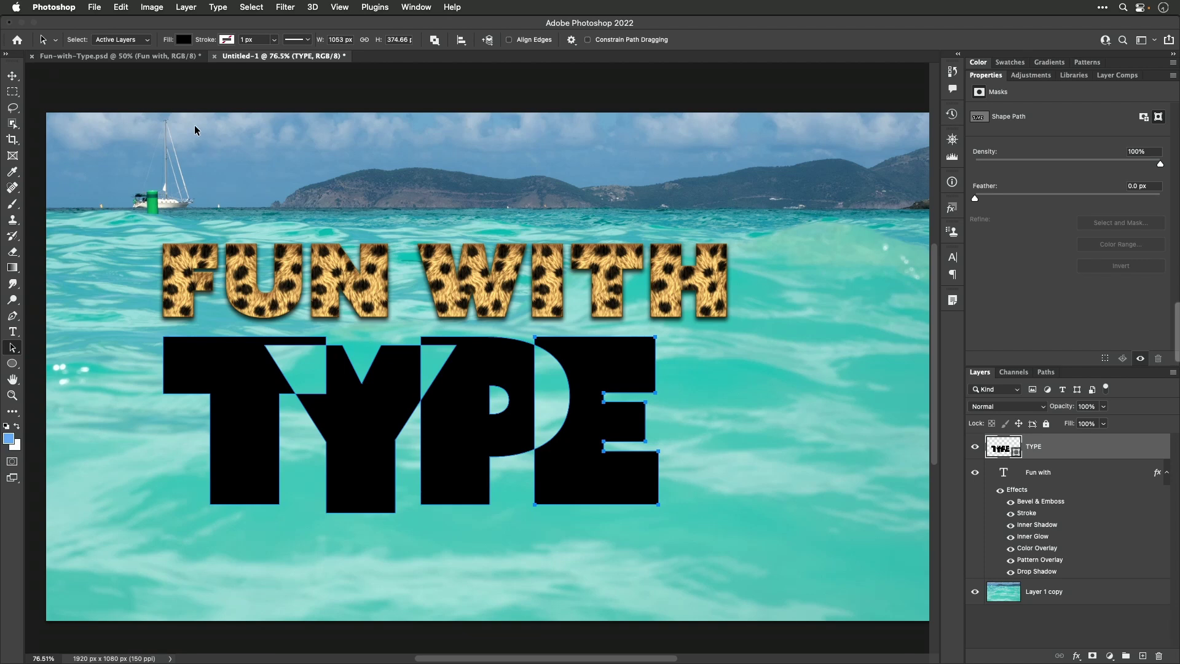
# Scale the overlapping TYPE letters up to about 114.63% with Free Transform on the TYPE layer
pyautogui.click(12, 75)
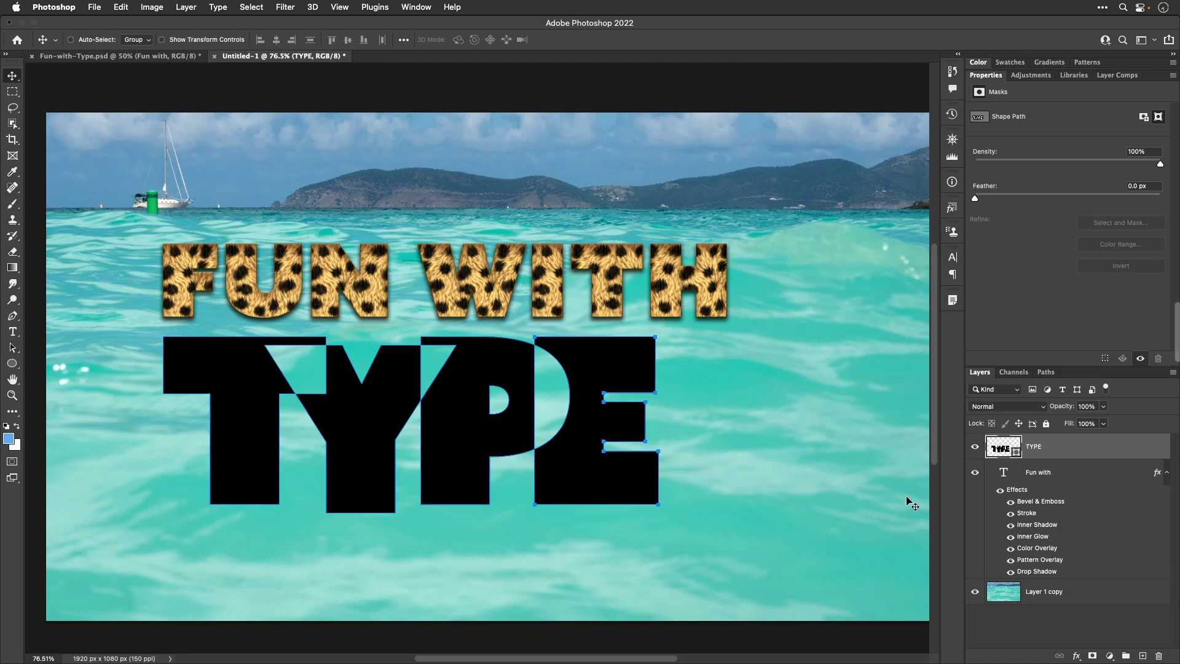
pyautogui.press('super')
pyautogui.press('super+t')
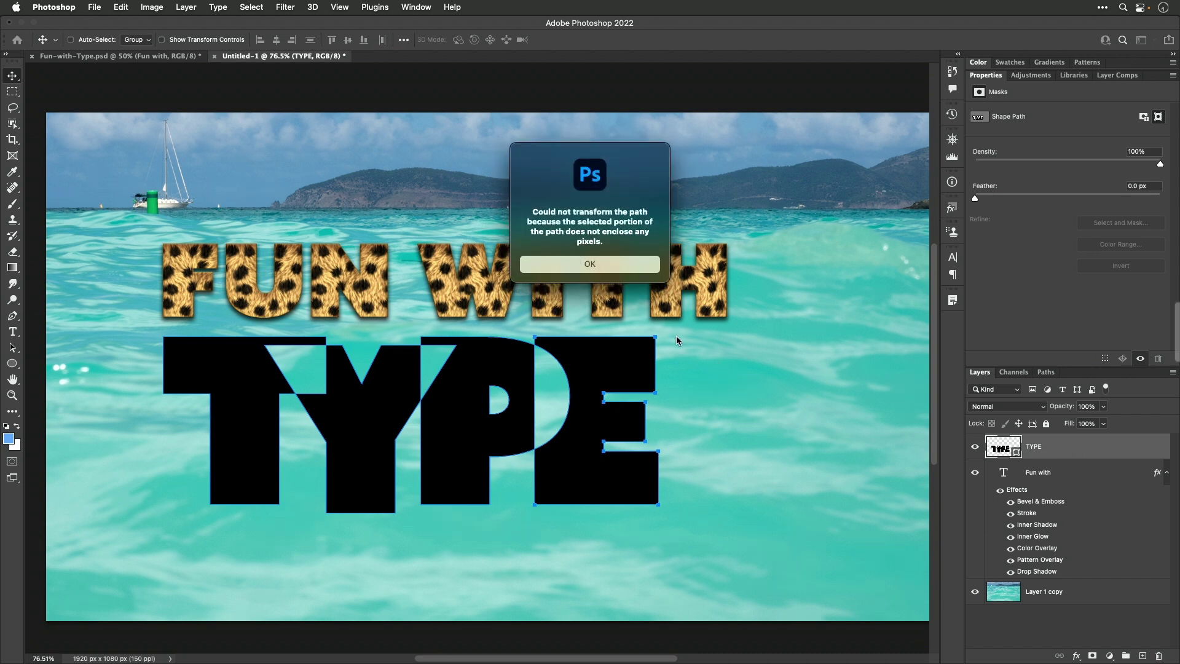
pyautogui.click(614, 271)
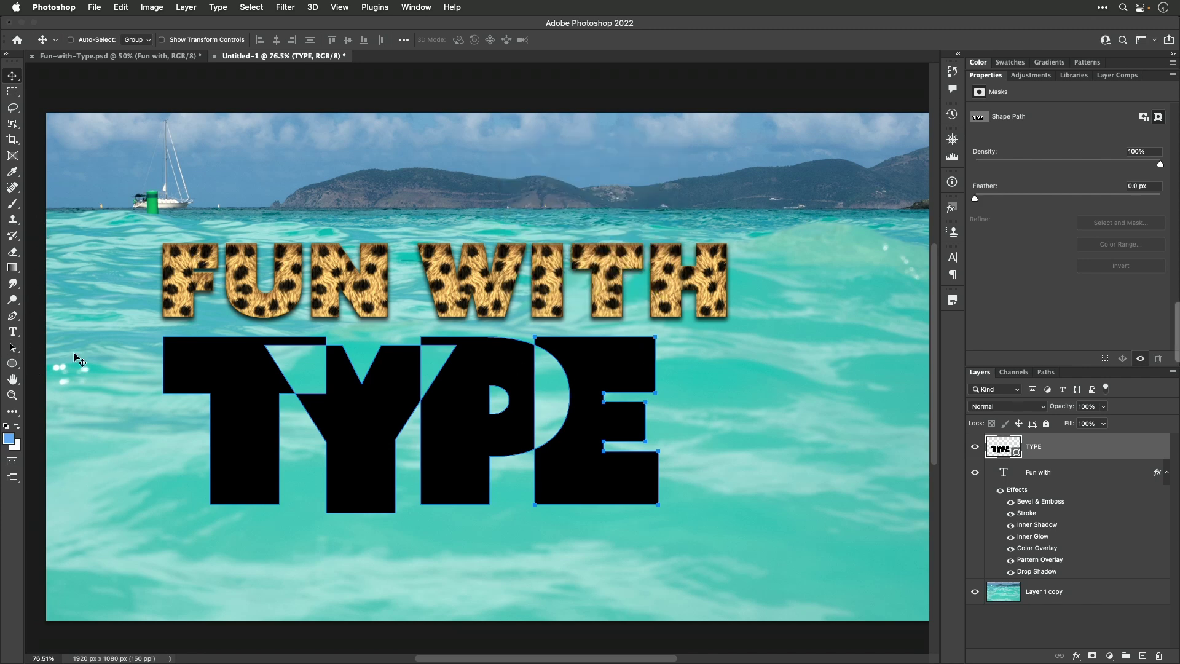
pyautogui.click(1034, 472)
pyautogui.click(1035, 447)
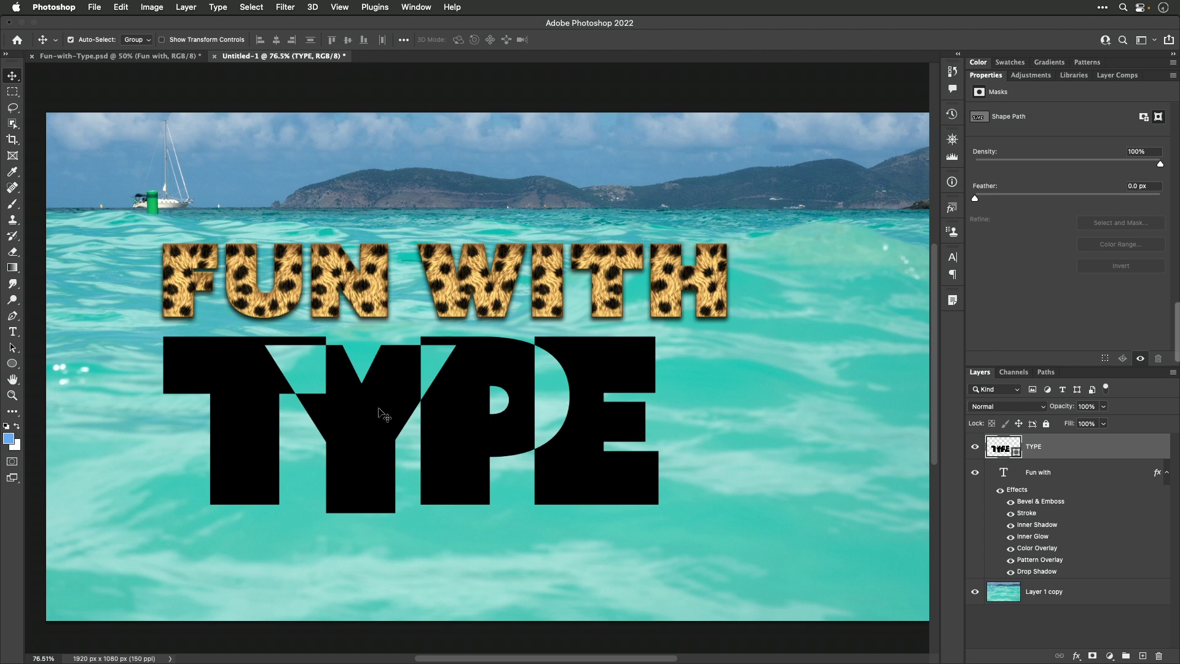
pyautogui.press('super+t')
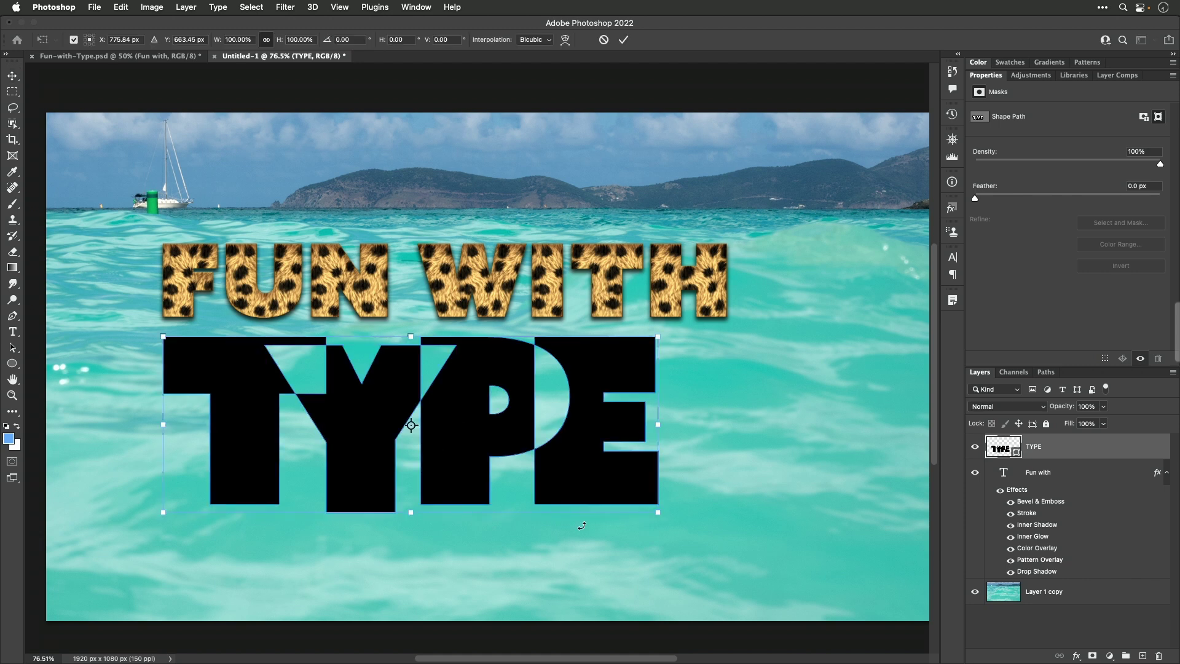
pyautogui.moveTo(658, 512); pyautogui.dragTo(727, 546)
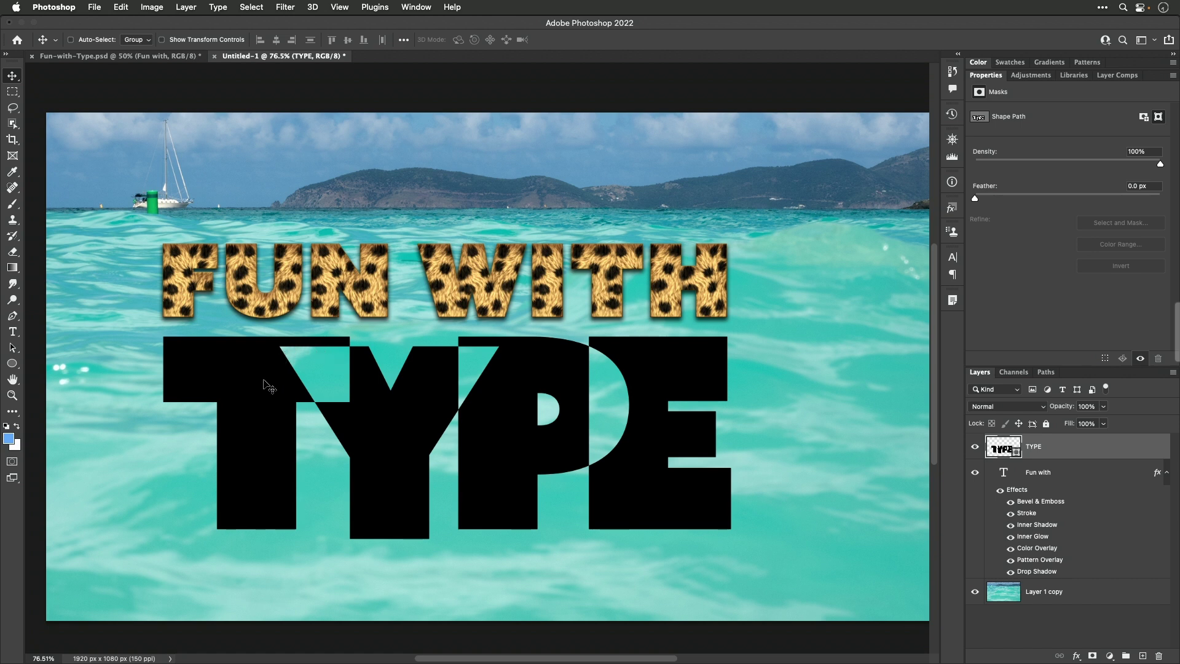
# Duplicate Layer 1 copy as Layer 1 copy 2 and place it above the TYPE layer
pyautogui.click(1044, 592)
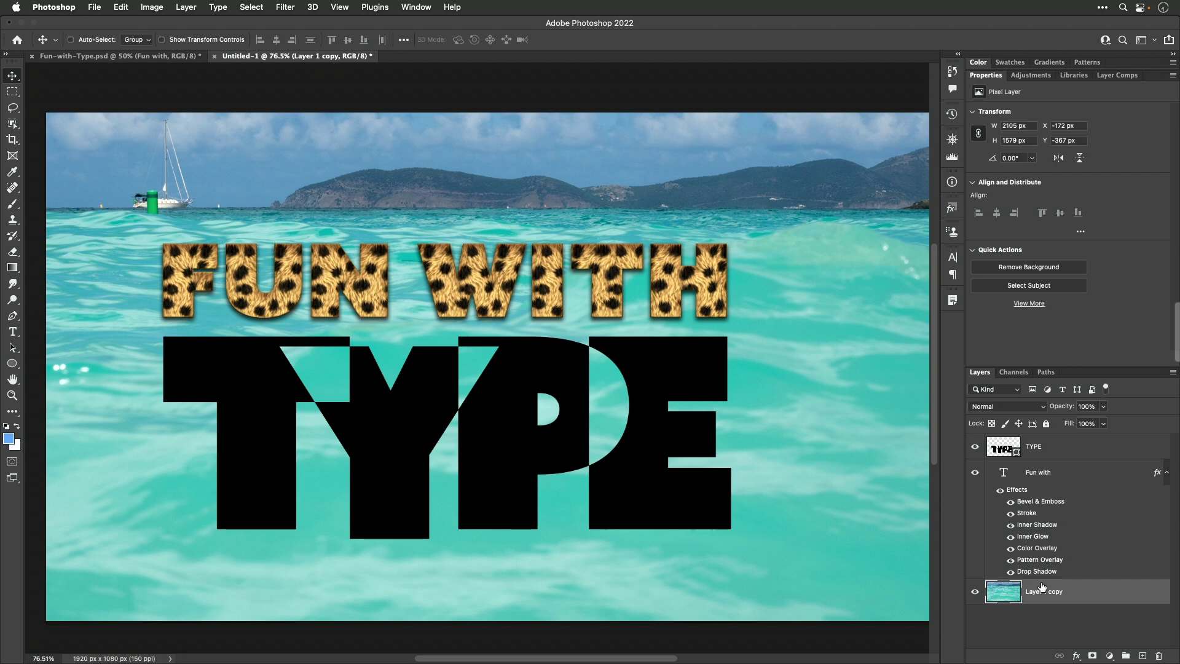
pyautogui.moveTo(1045, 596); pyautogui.dragTo(1053, 441)
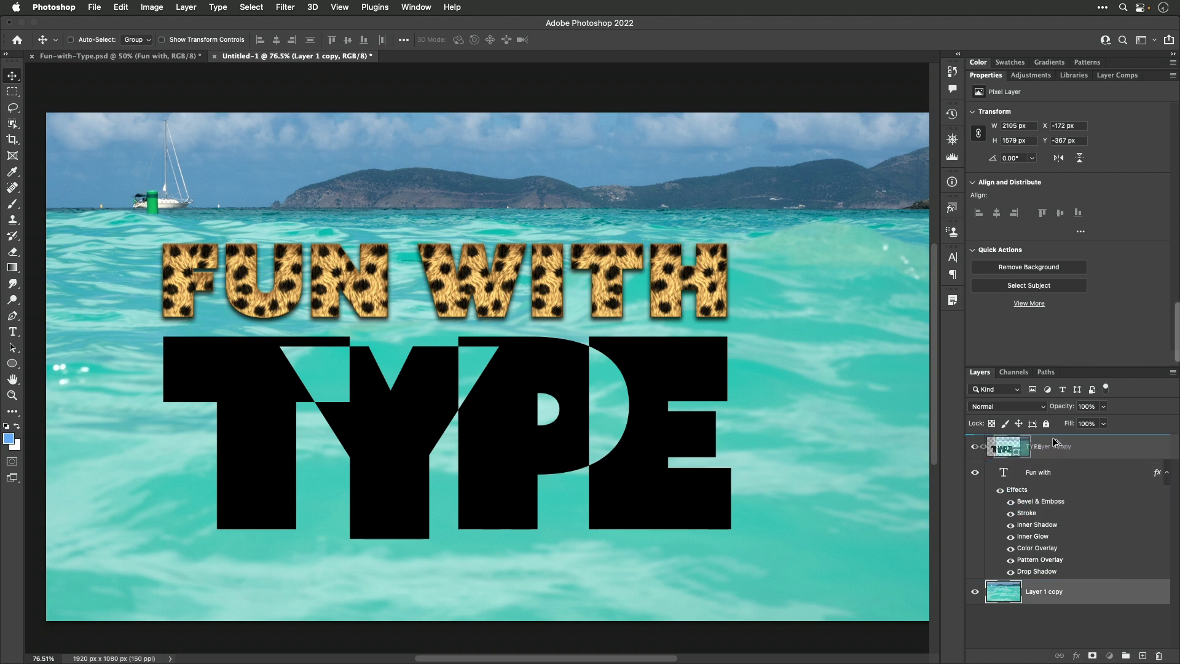
pyautogui.moveTo(1053, 442); pyautogui.dragTo(1053, 442)
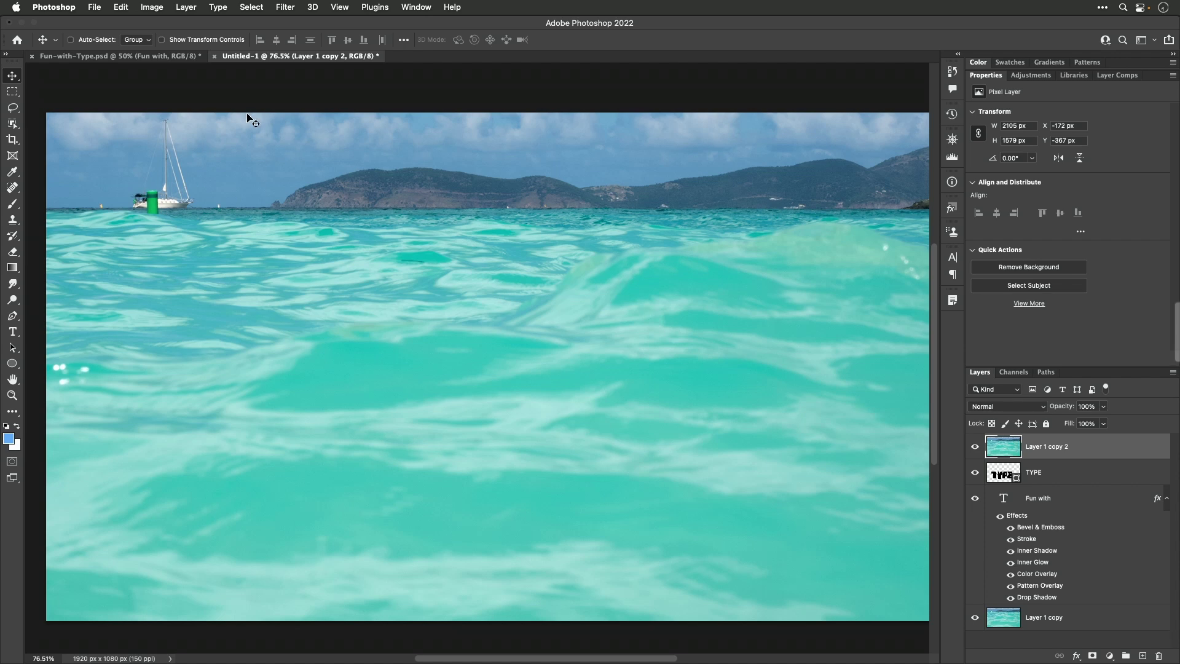
pyautogui.click(187, 8)
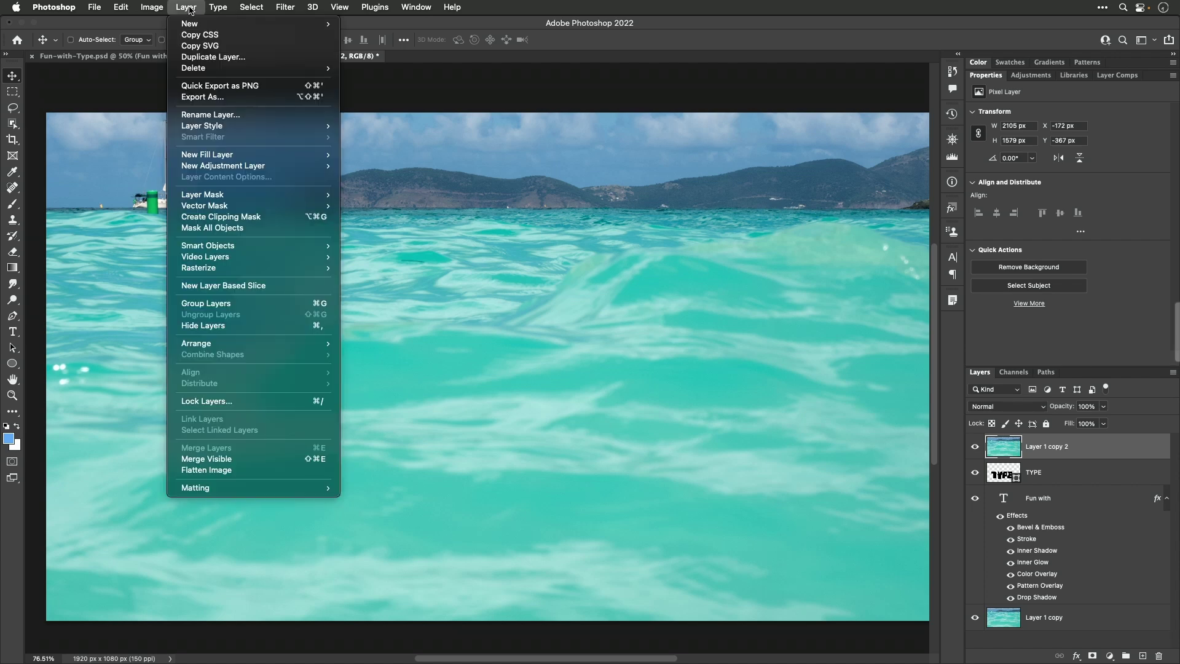
# Apply Create Clipping Mask so Layer 1 copy 2 fills only the TYPE letters
pyautogui.click(234, 218)
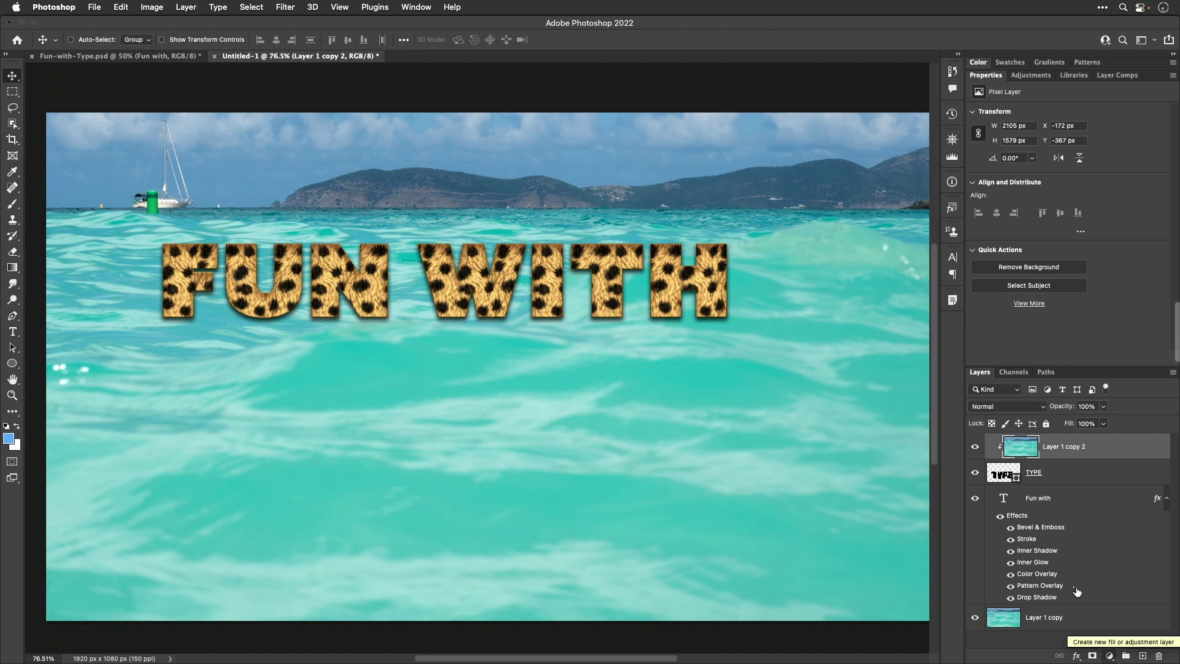
# Apply Hue/Saturation with Saturation -29 and Lightness -37 to the clipped ocean layer
pyautogui.click(140, 9)
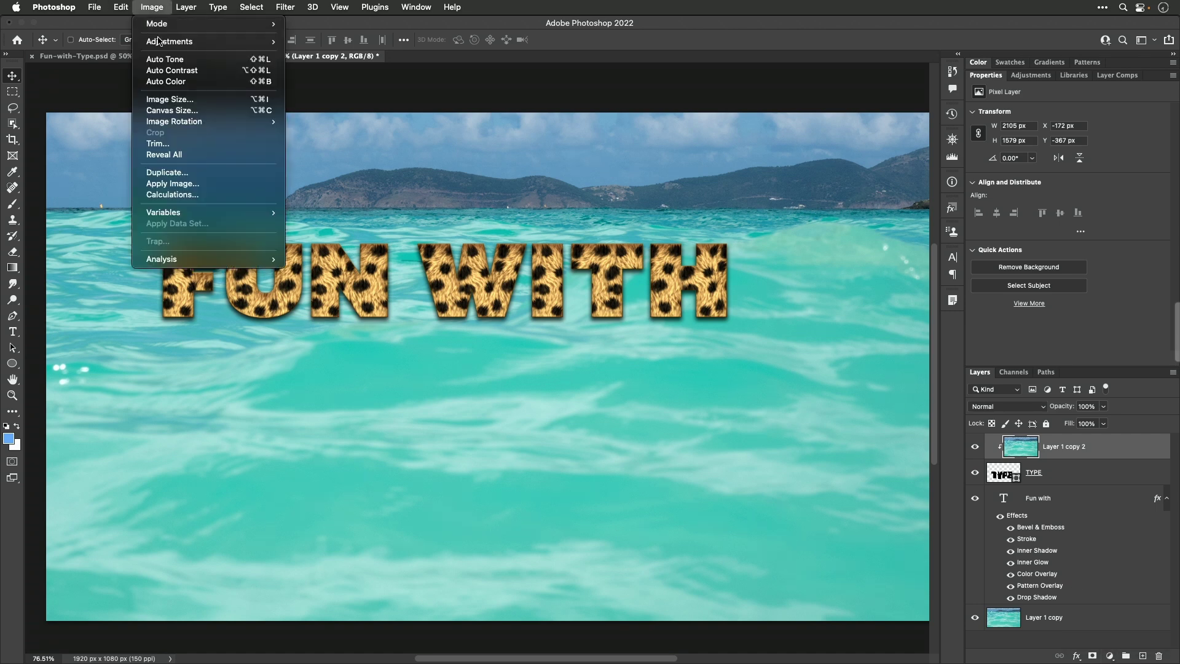
pyautogui.moveTo(163, 43)
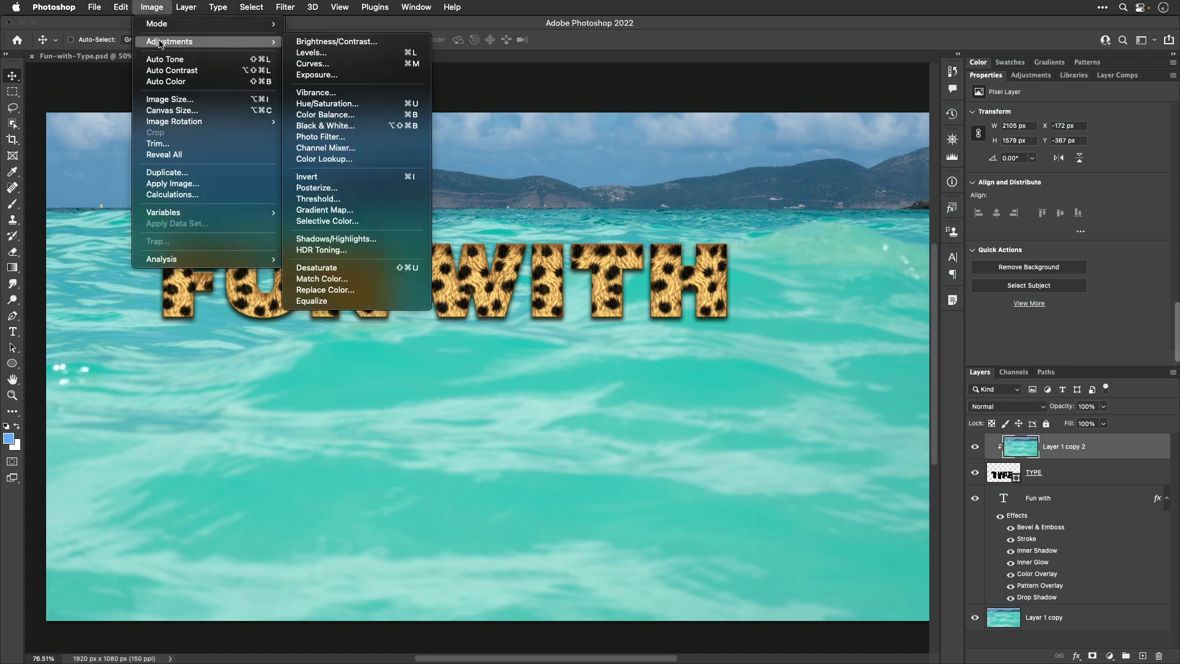
pyautogui.click(335, 106)
pyautogui.moveTo(691, 162); pyautogui.dragTo(1077, 136)
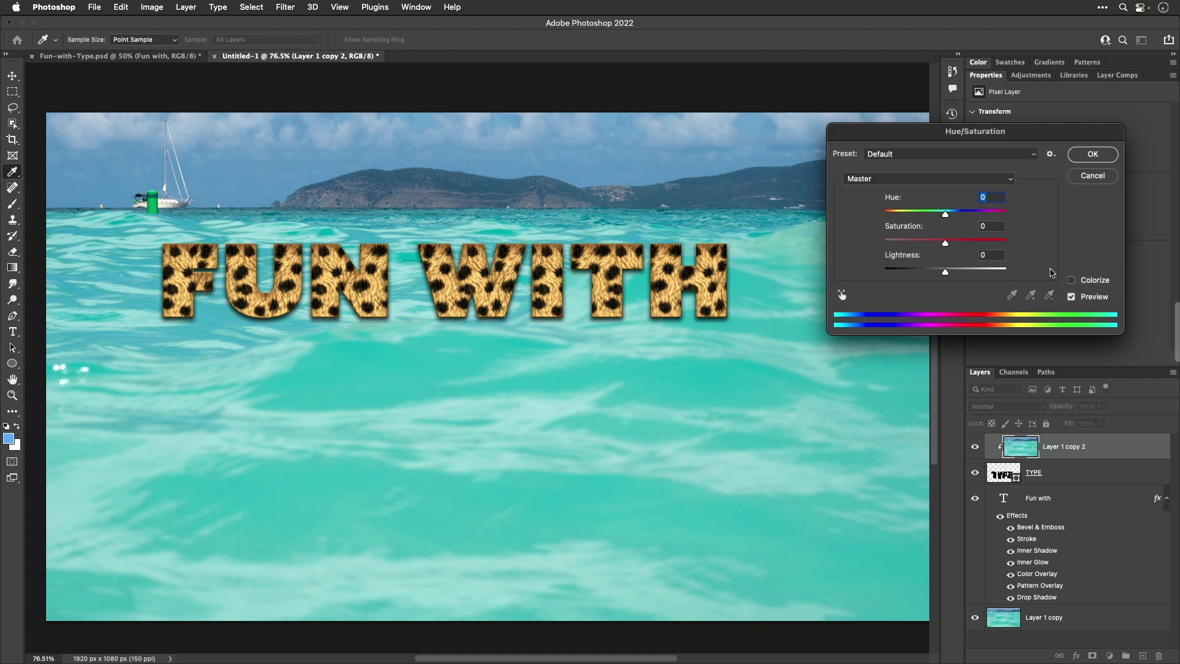
pyautogui.moveTo(945, 244); pyautogui.dragTo(917, 239)
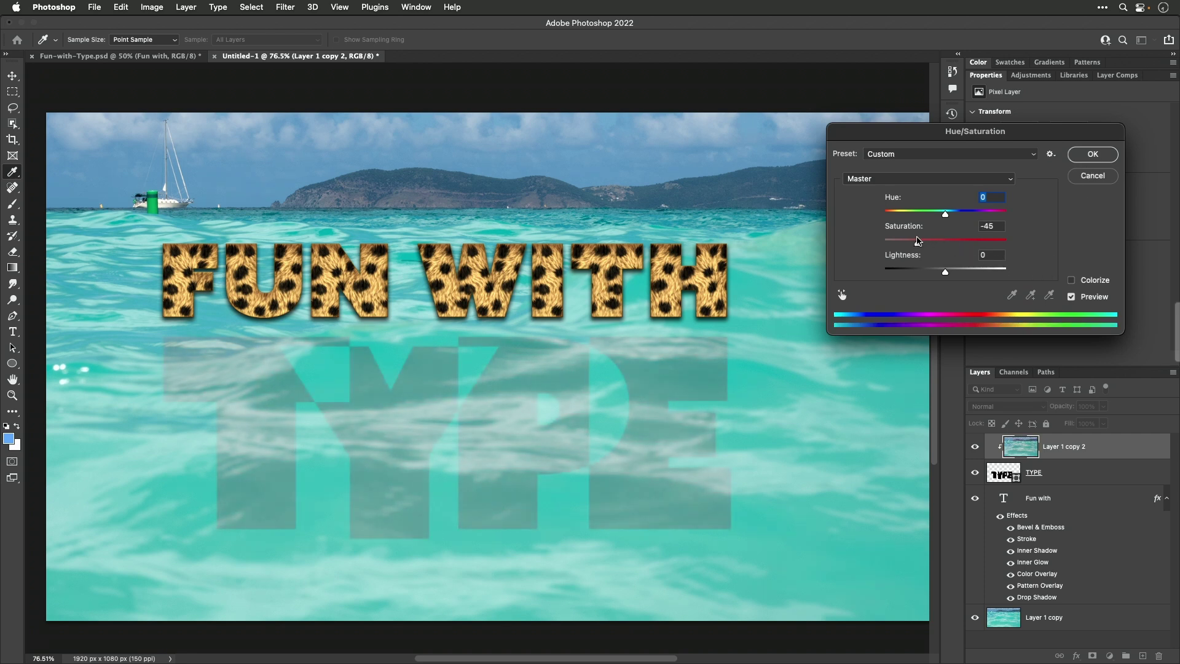
pyautogui.press('Tab')
pyautogui.moveTo(946, 271); pyautogui.dragTo(927, 244)
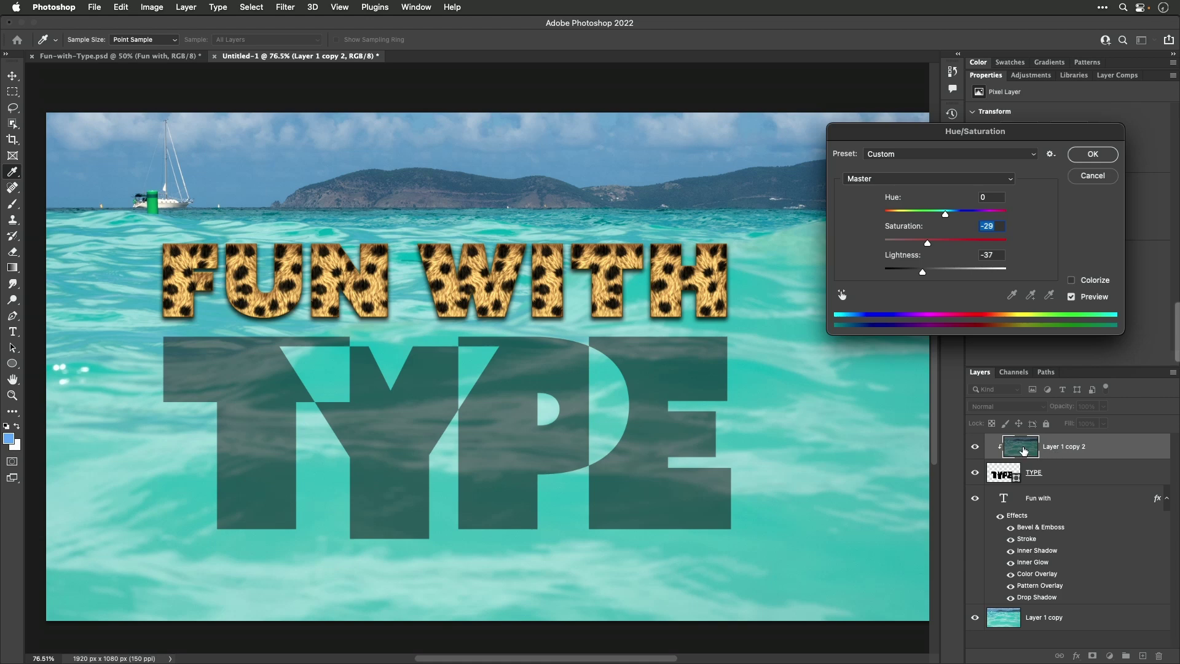
pyautogui.click(1094, 158)
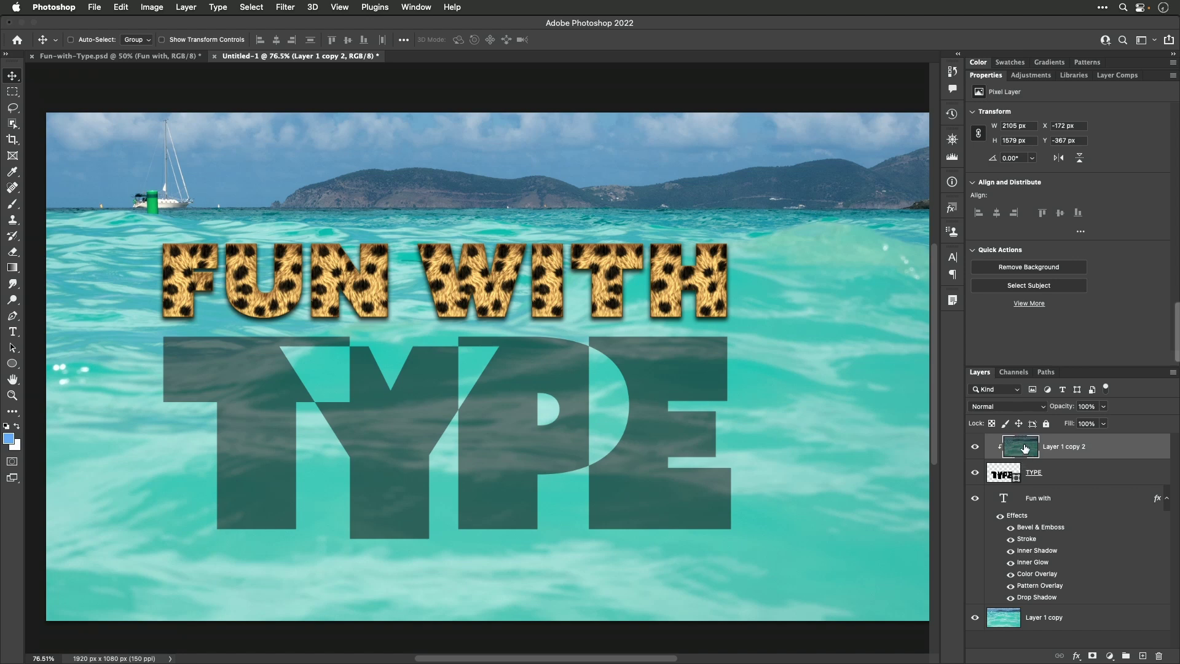
# Select the Fun with text layer and collapse its fx effects list in the Layers panel
pyautogui.click(182, 6)
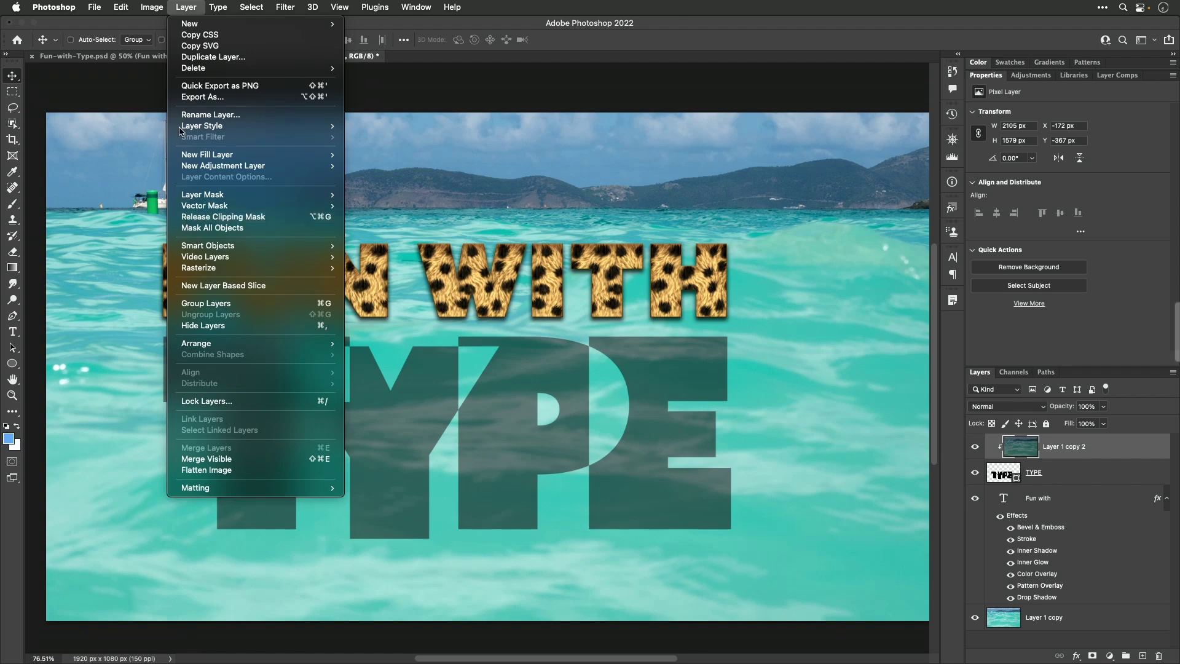
pyautogui.click(195, 6)
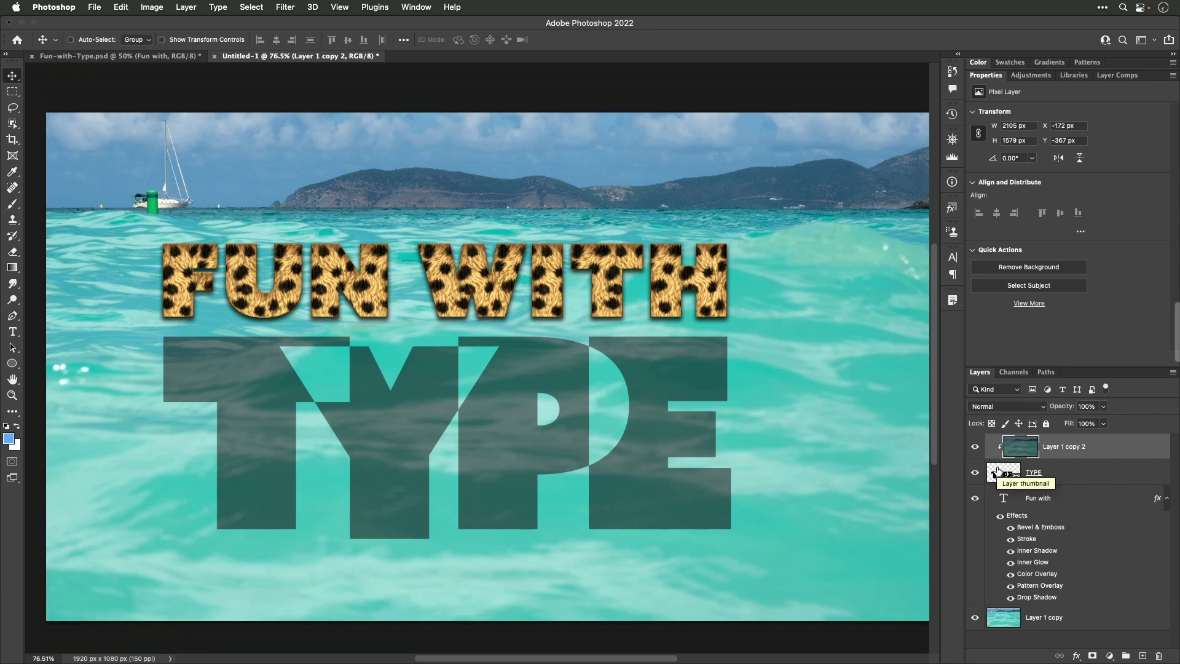
pyautogui.click(1037, 498)
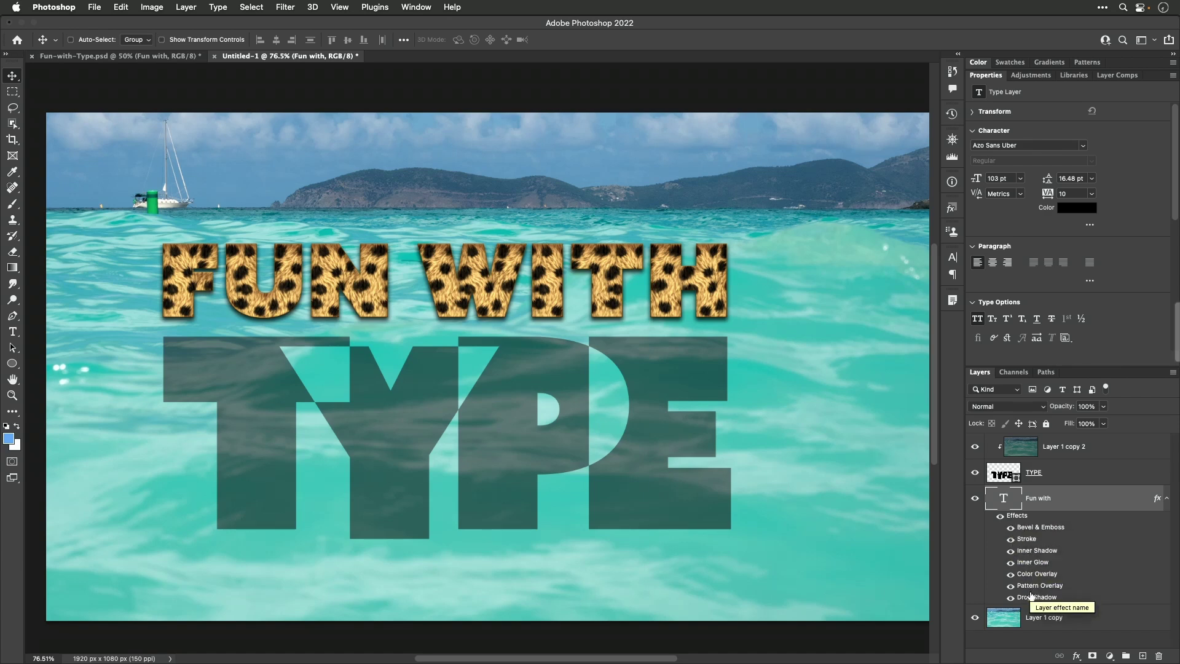
pyautogui.click(1167, 499)
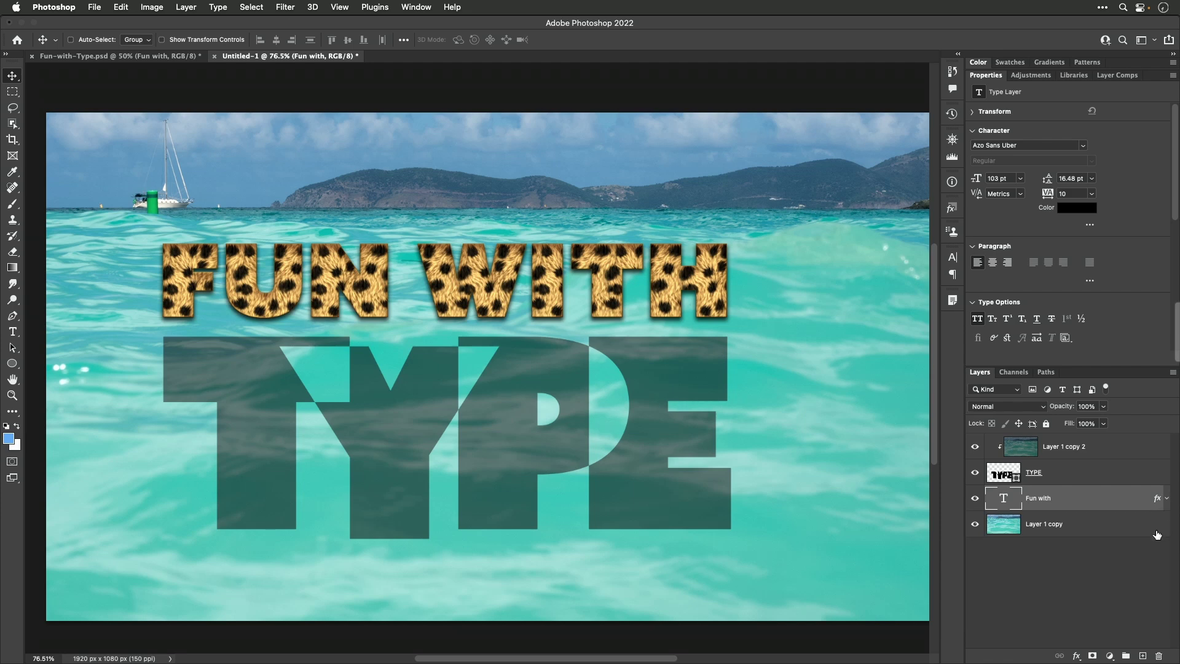
pyautogui.click(1167, 499)
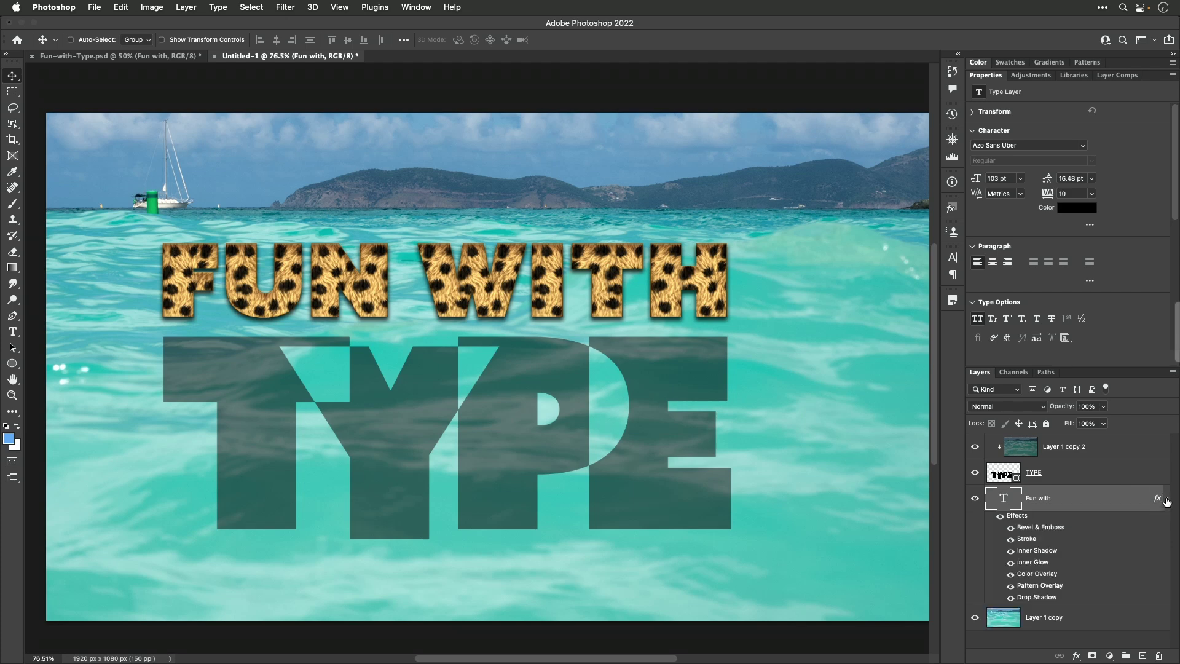
pyautogui.click(1167, 501)
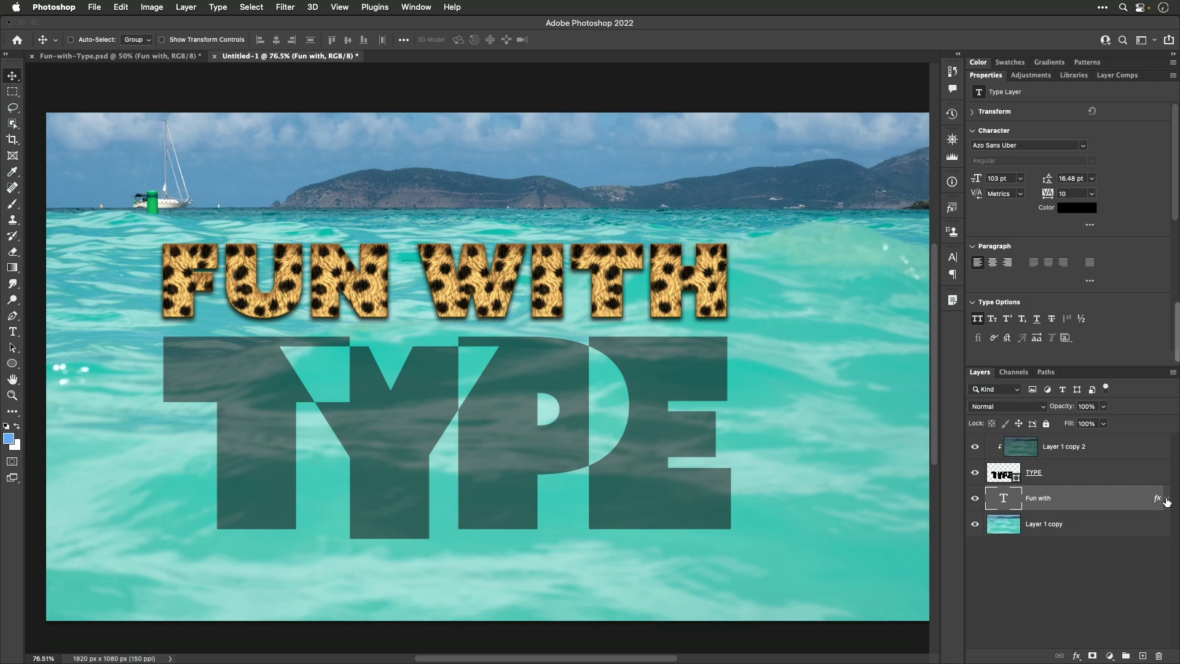
# Add a white layer mask to the Fun with layer and confirm the heading stays visible
pyautogui.click(1093, 656)
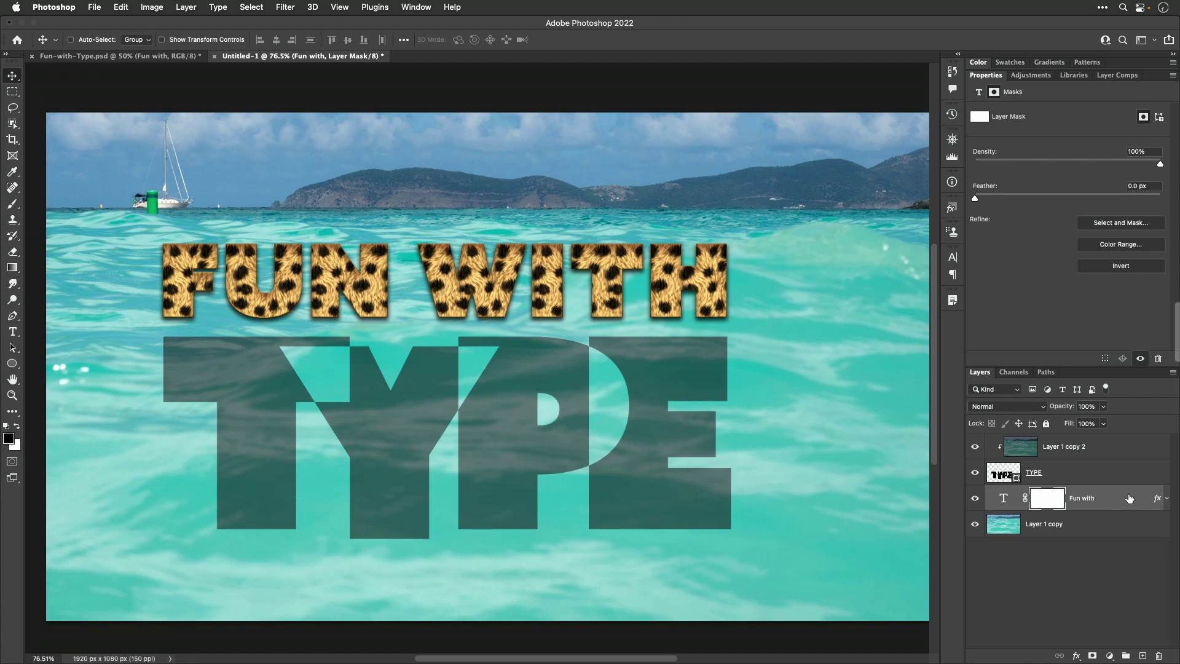
pyautogui.click(975, 499)
pyautogui.click(975, 498)
pyautogui.click(975, 499)
pyautogui.click(12, 205)
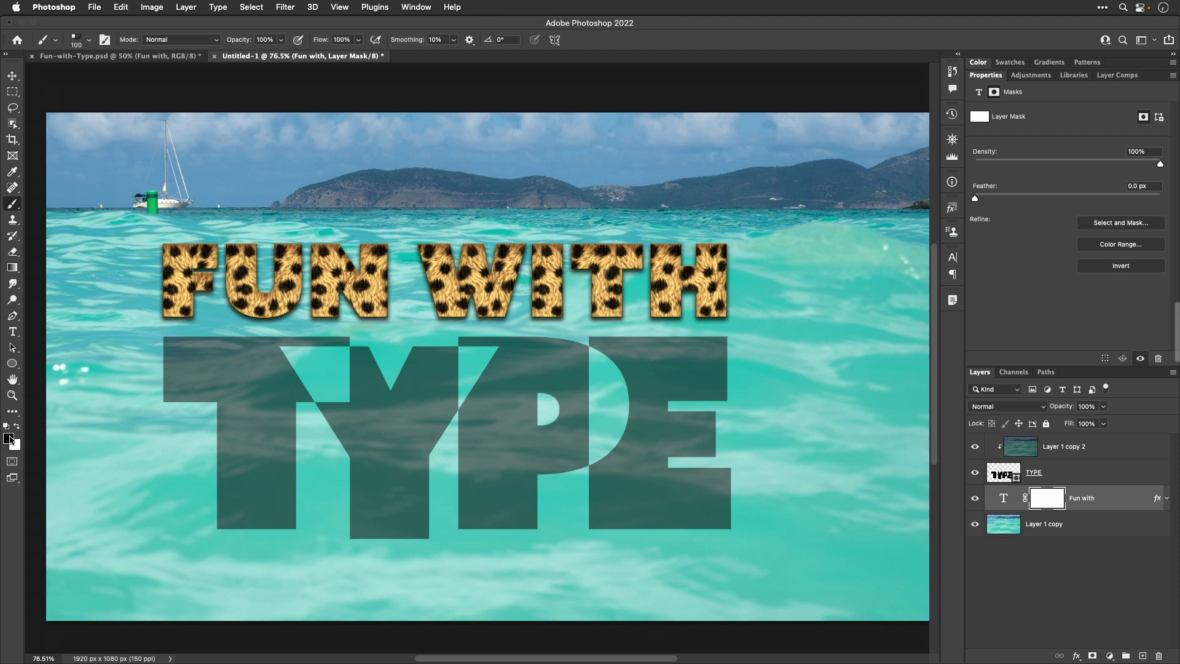
pyautogui.click(91, 40)
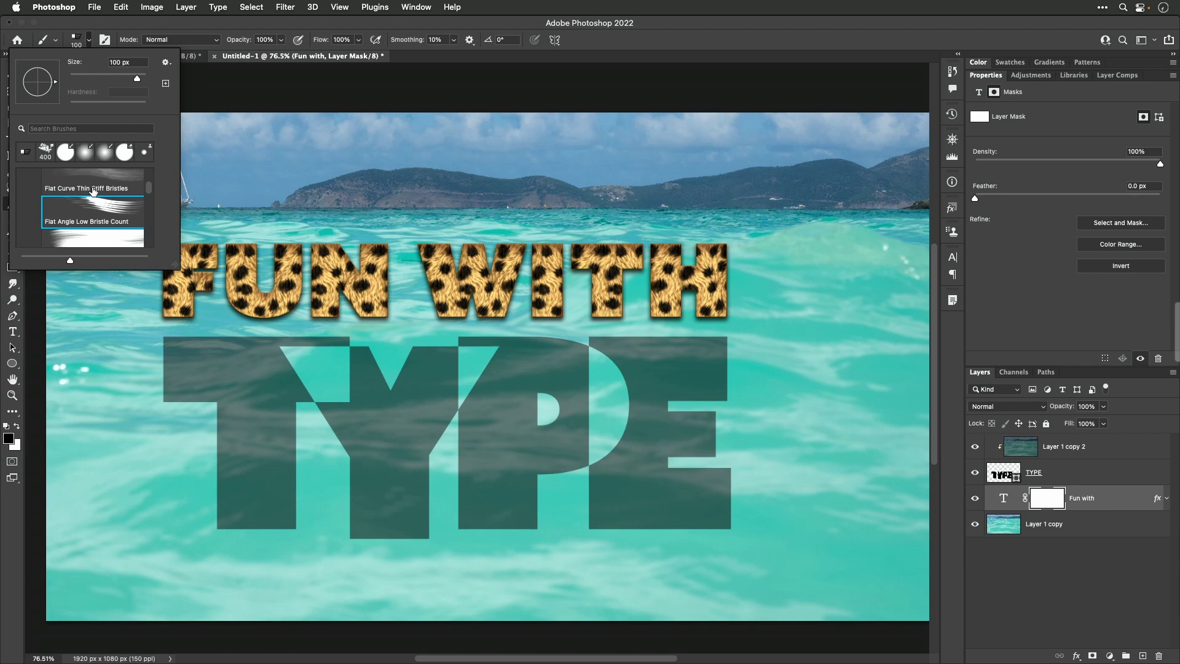
pyautogui.scroll(5, 94, 192)
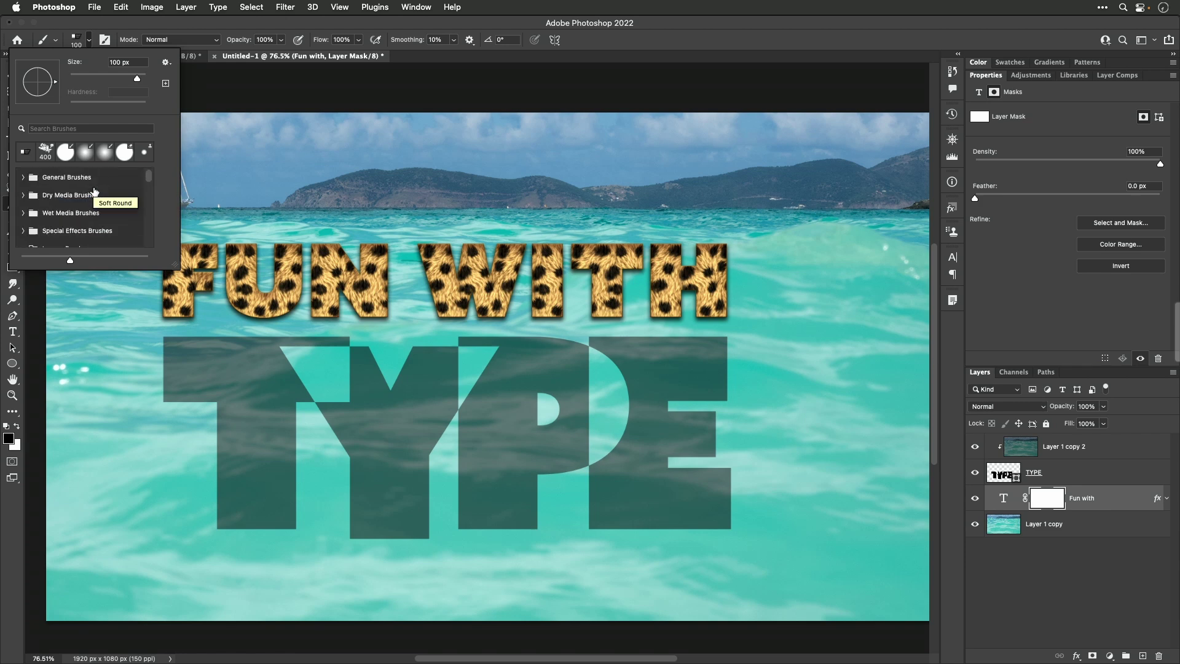
pyautogui.click(72, 234)
pyautogui.scroll(-5, 74, 235)
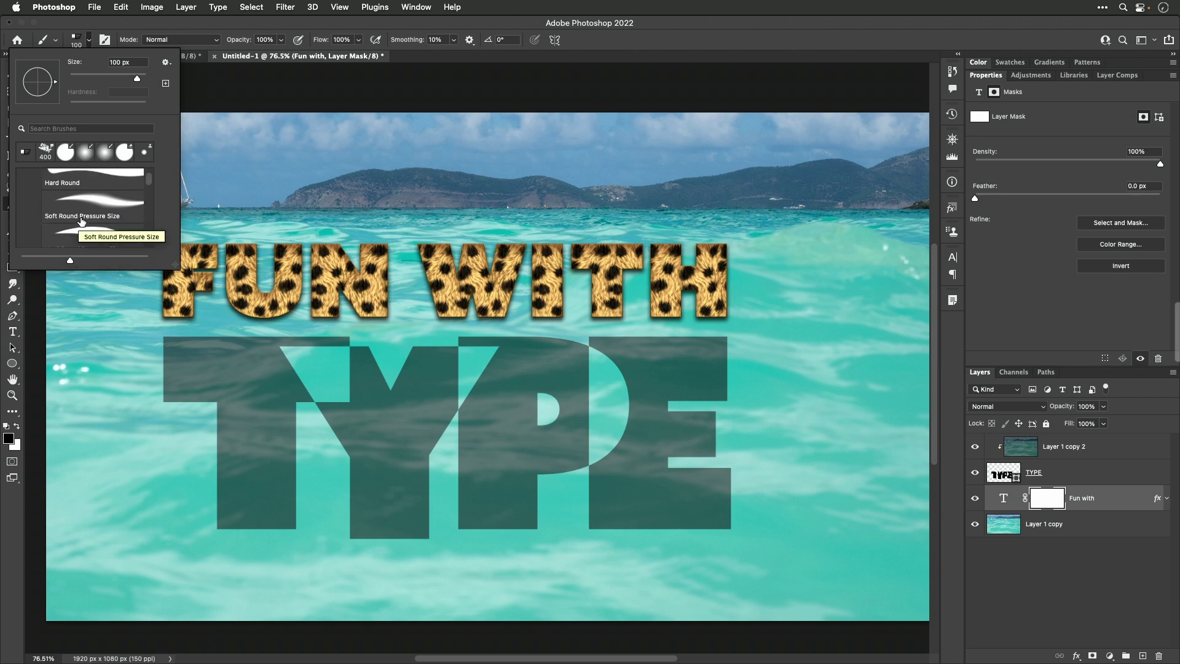
pyautogui.scroll(-2, 81, 221)
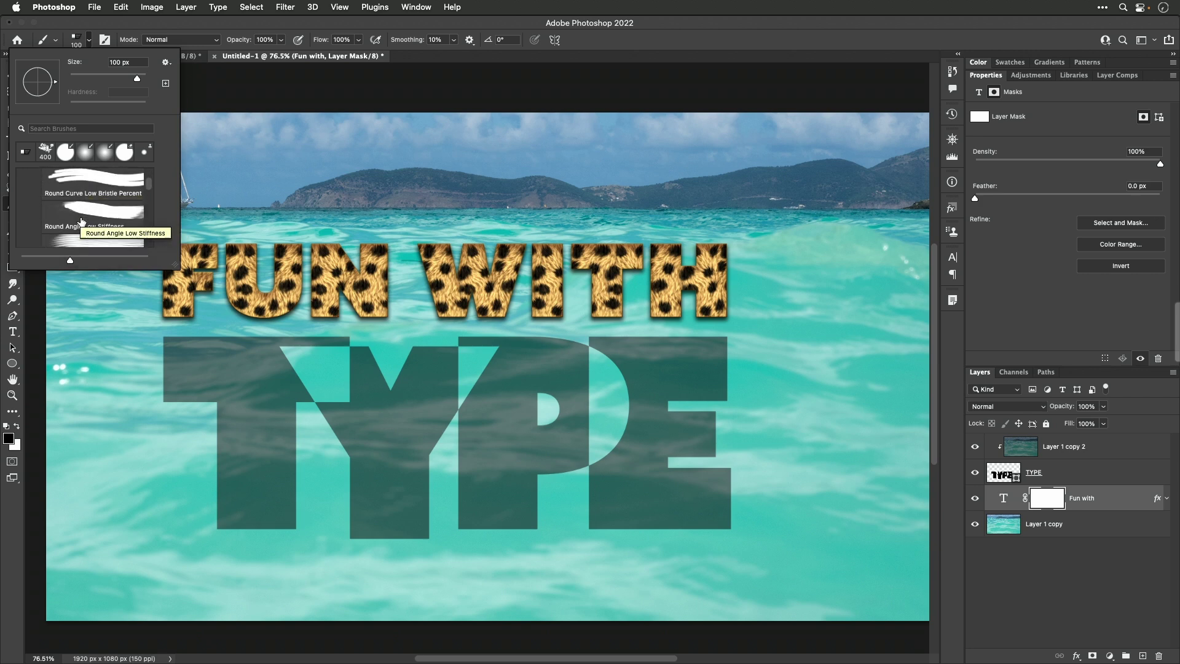
pyautogui.click(145, 28)
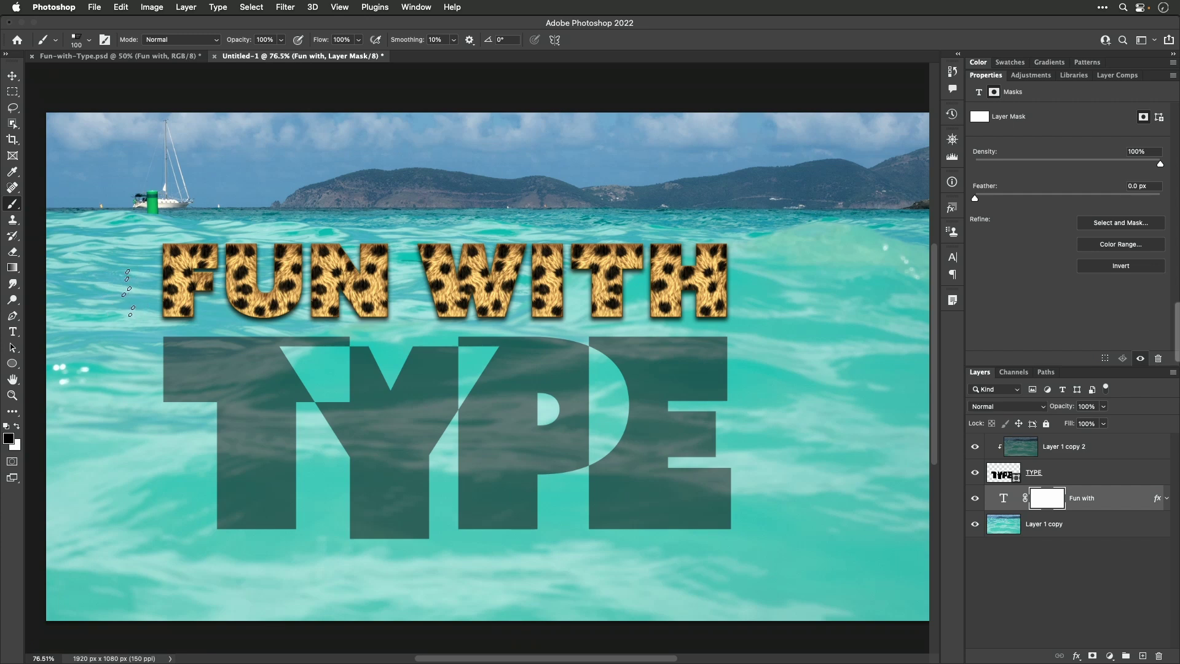
# Paint two diagonal scratch strokes into the Fun with mask across the FUN and WITH letters
pyautogui.moveTo(126, 290); pyautogui.dragTo(606, 157)
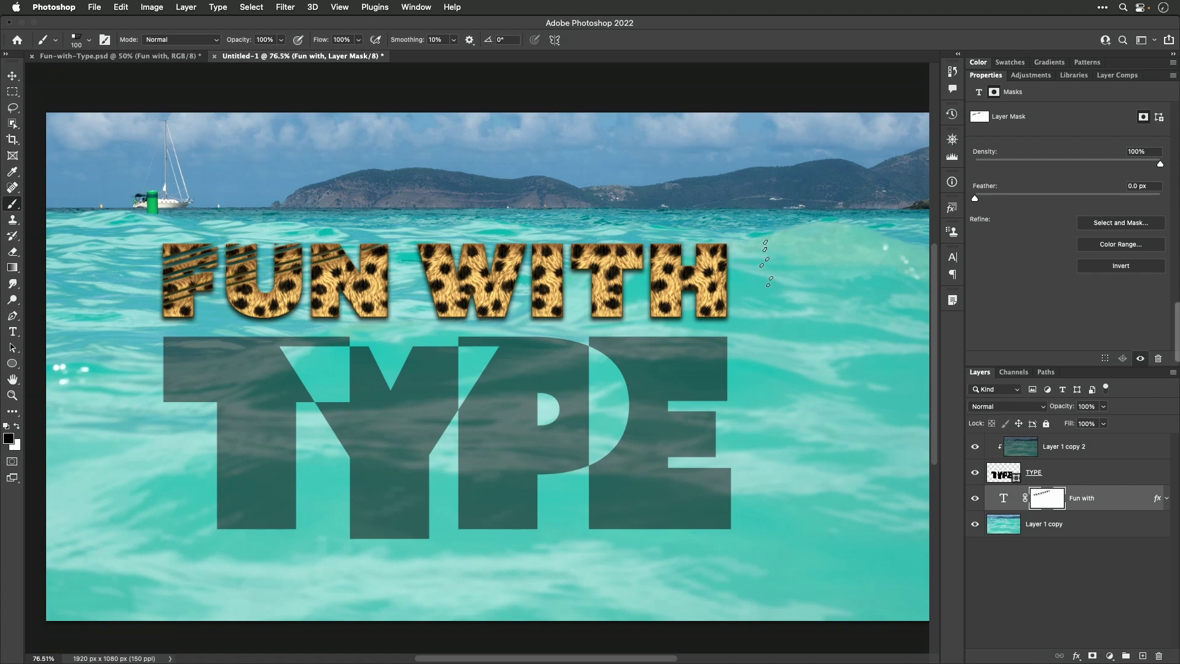
pyautogui.moveTo(765, 261)
pyautogui.mouseDown()
pyautogui.moveTo(501, 288)
pyautogui.moveTo(354, 327)
pyautogui.mouseUp()
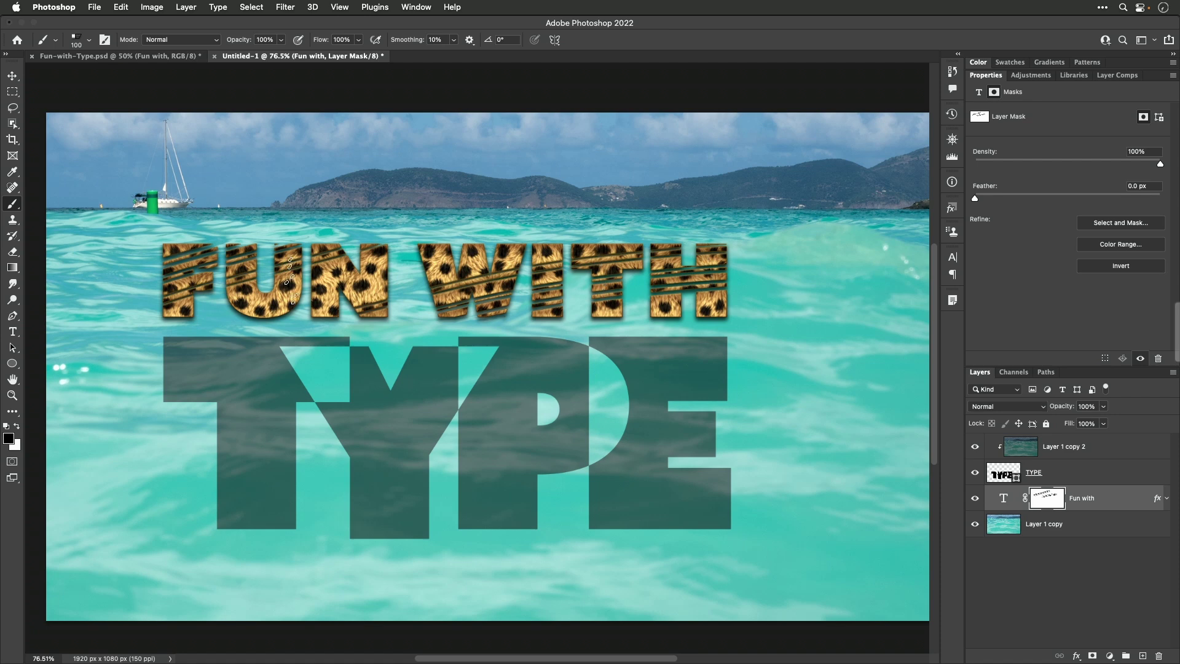
pyautogui.click(1167, 498)
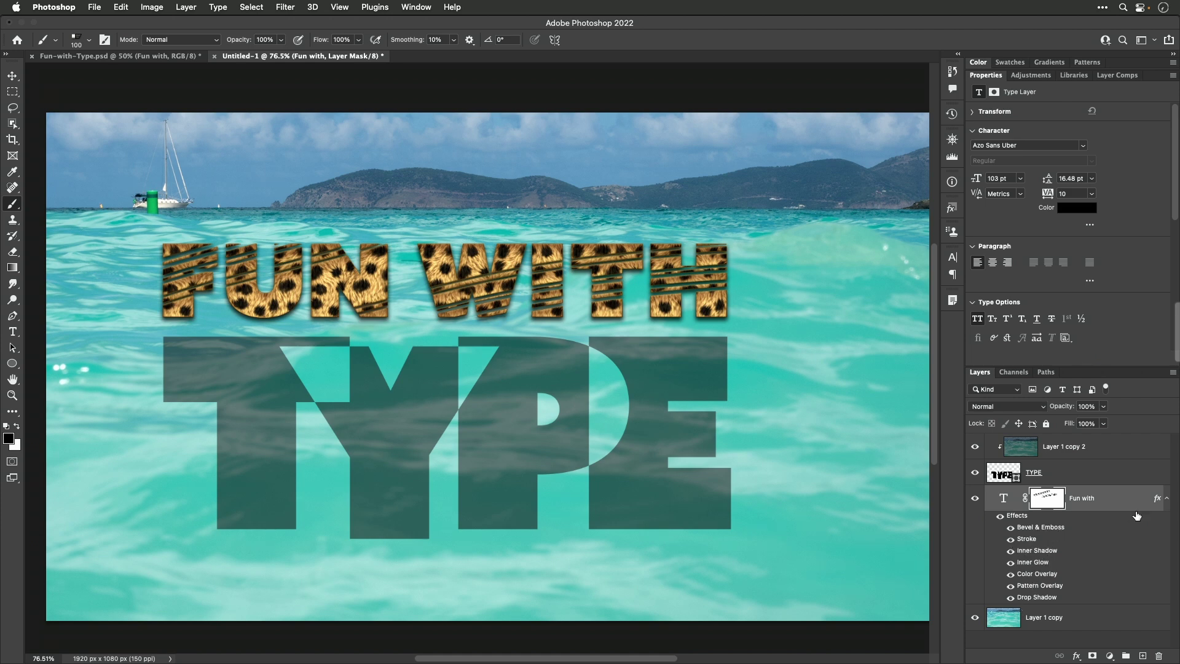
pyautogui.click(1167, 499)
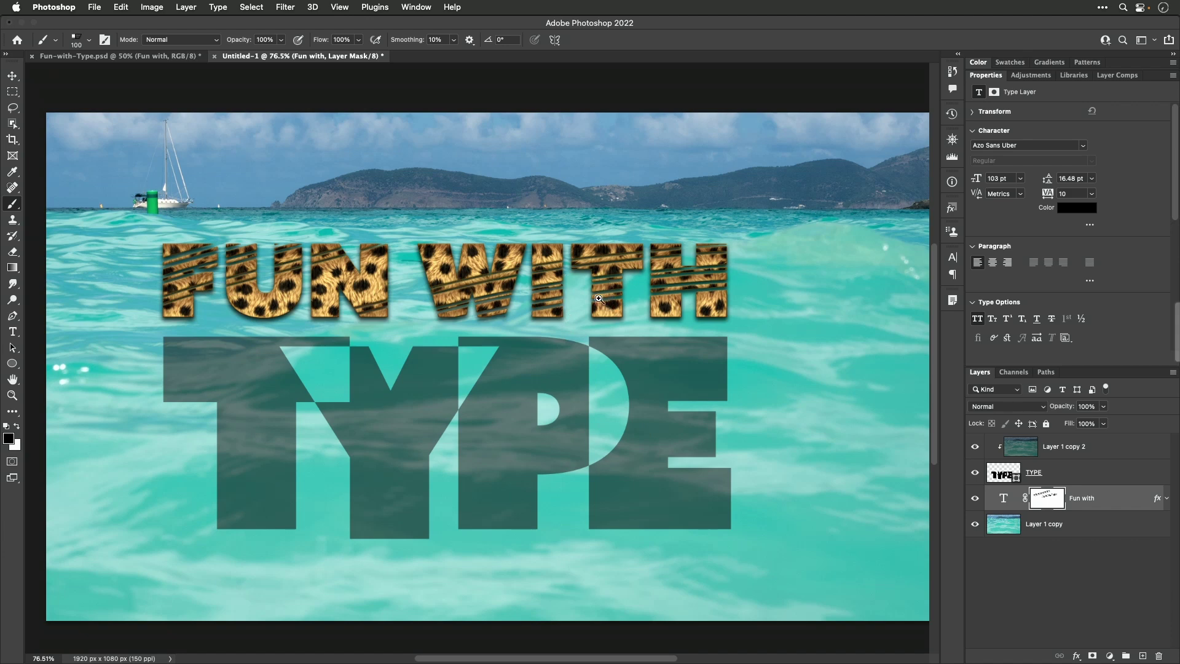
pyautogui.scroll(1, 593, 296)
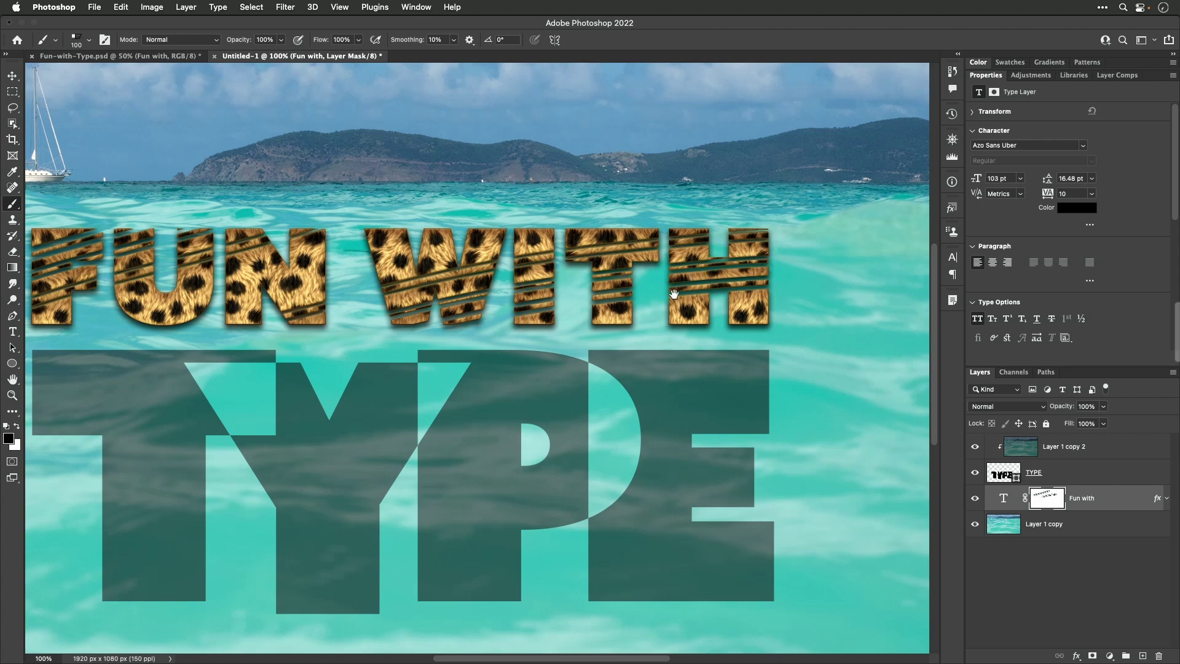
pyautogui.hscroll(-5, 677, 335)
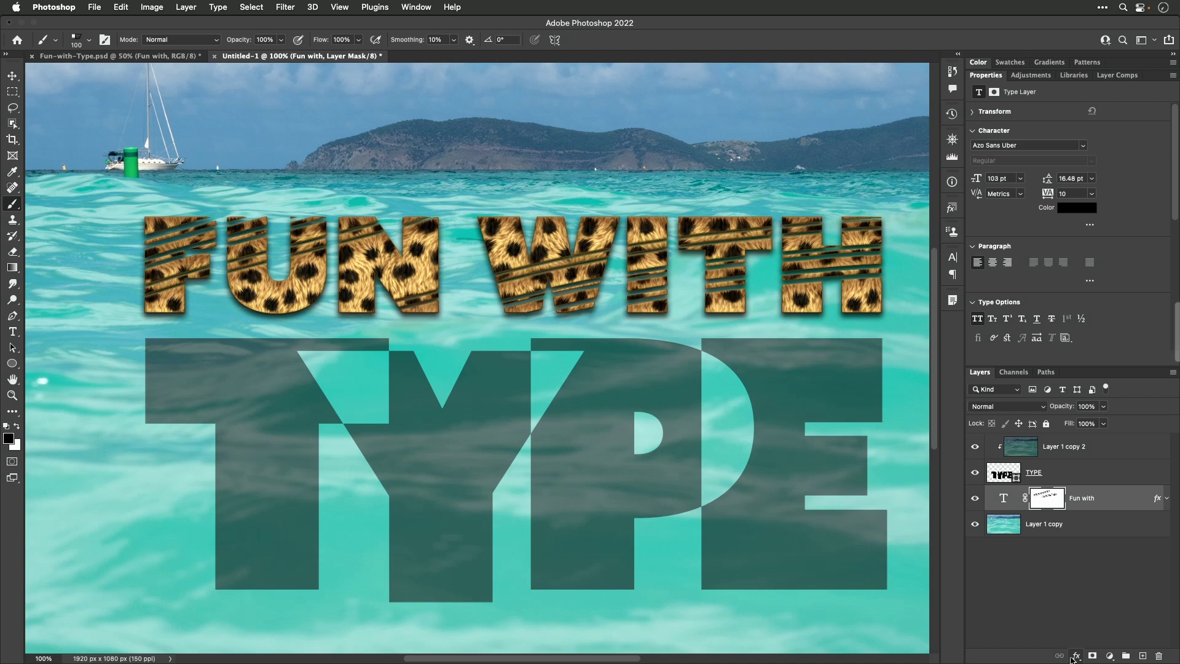
# Open Blending Options for the Fun with layer and move the Layer Style dialog up
pyautogui.click(1074, 657)
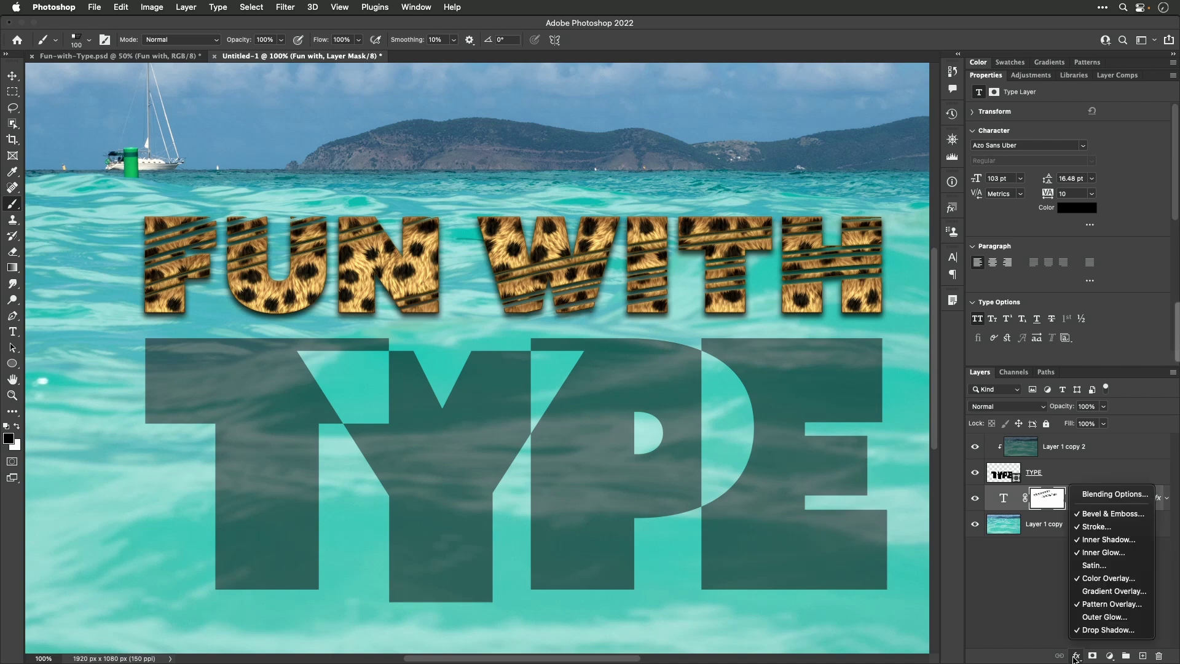
pyautogui.click(1115, 494)
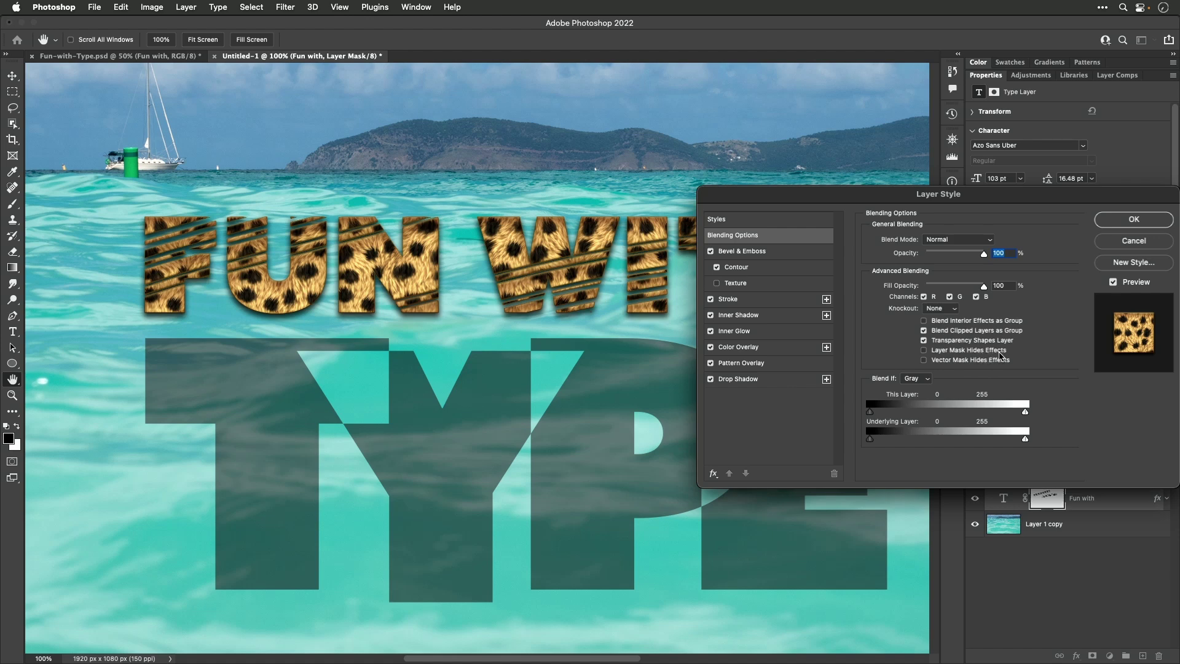
pyautogui.moveTo(1003, 195); pyautogui.dragTo(1007, 5)
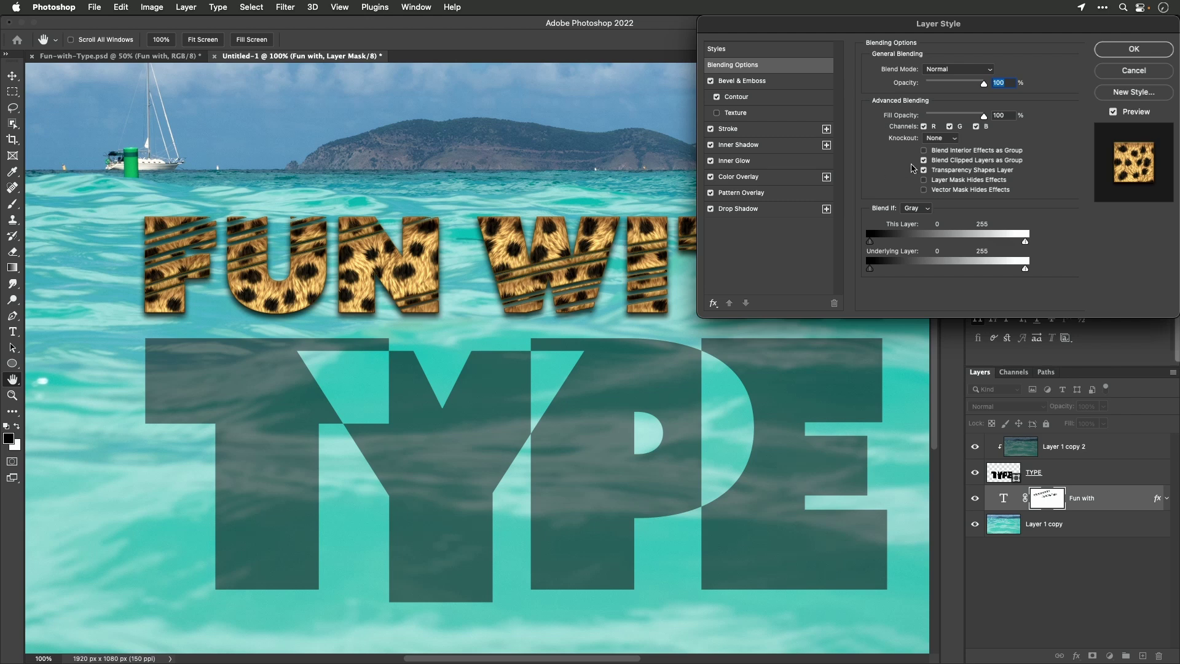
# Enable Layer Mask Hides Effects in the Fun with layer's Blending Options
pyautogui.click(924, 180)
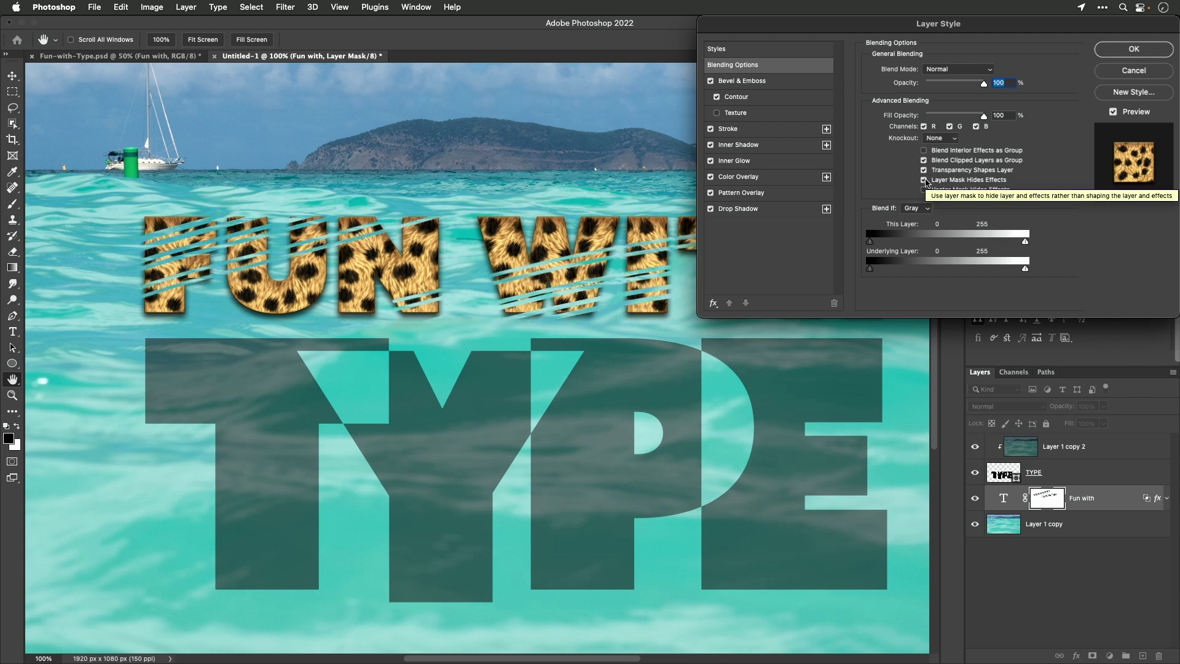